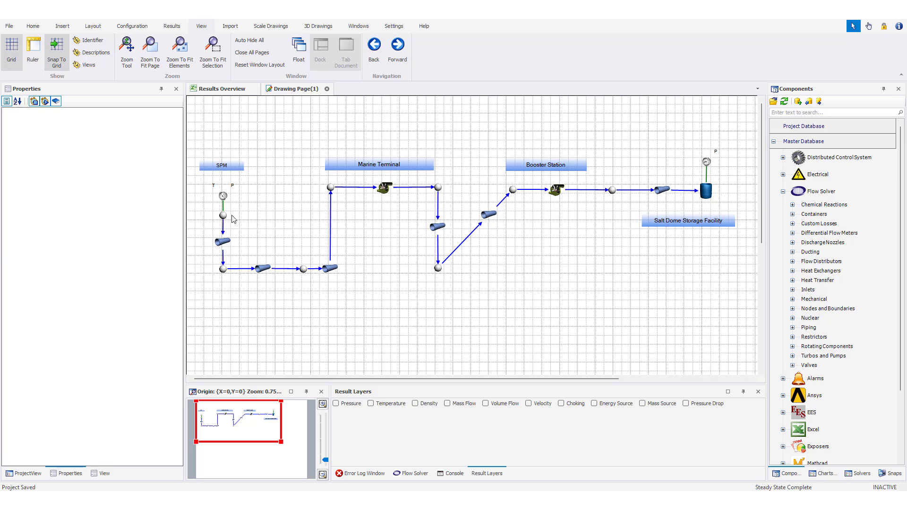
- Review the SPM boundary condition and the elevations of the nodes from the SPM through the Marine Terminal to the Booster Station outlet
click(223, 195)
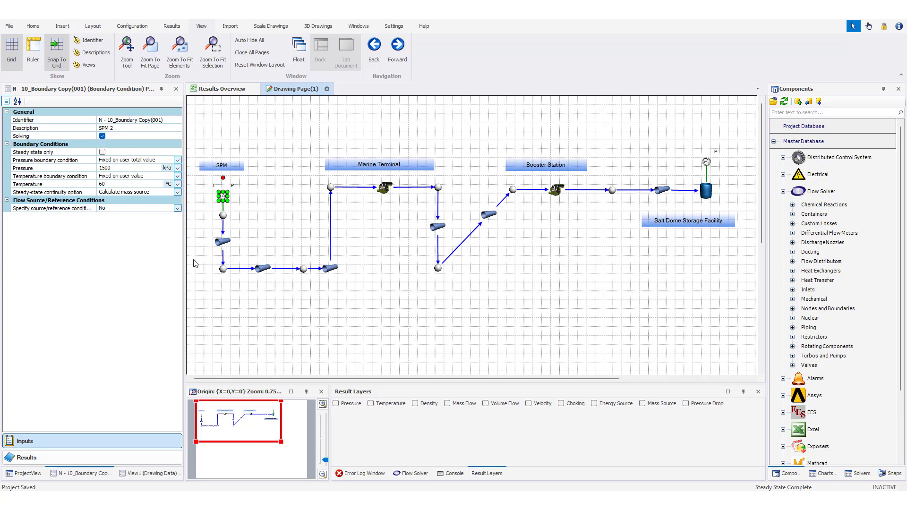
click(223, 269)
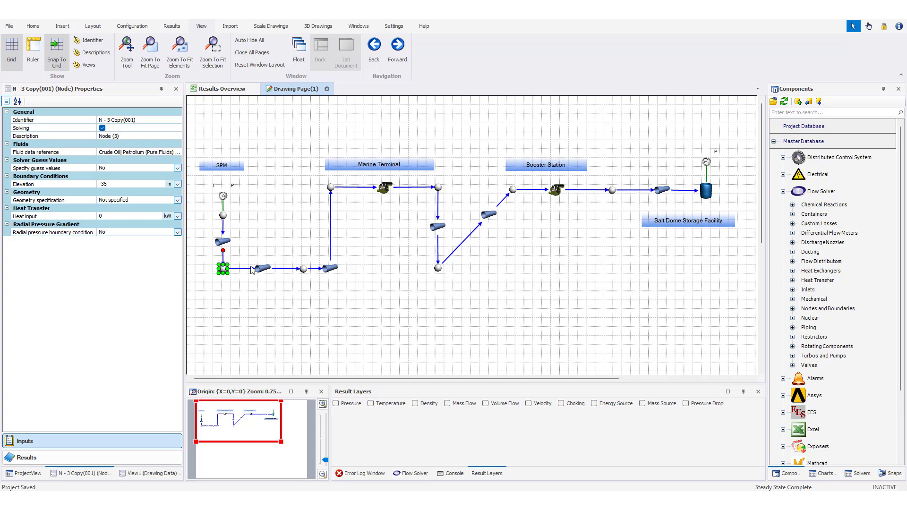
click(303, 269)
mouse_move(302, 269)
click(332, 188)
mouse_move(332, 192)
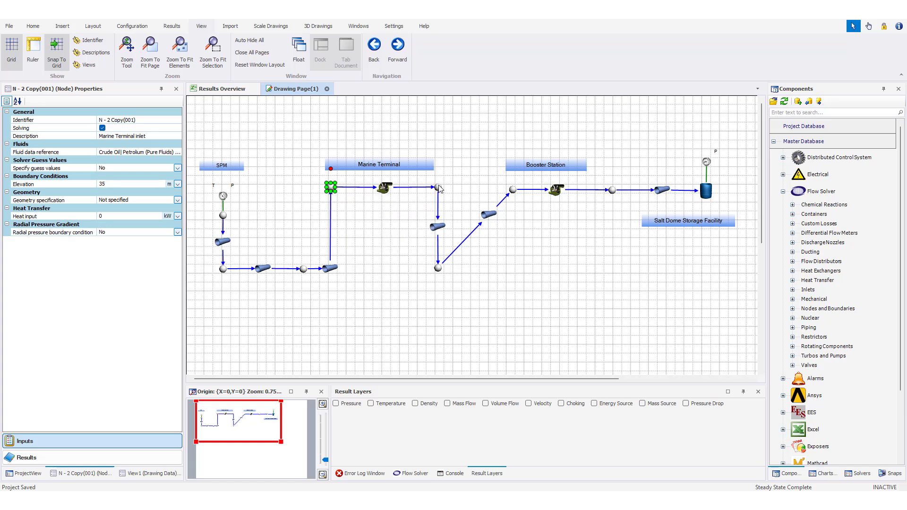
click(438, 188)
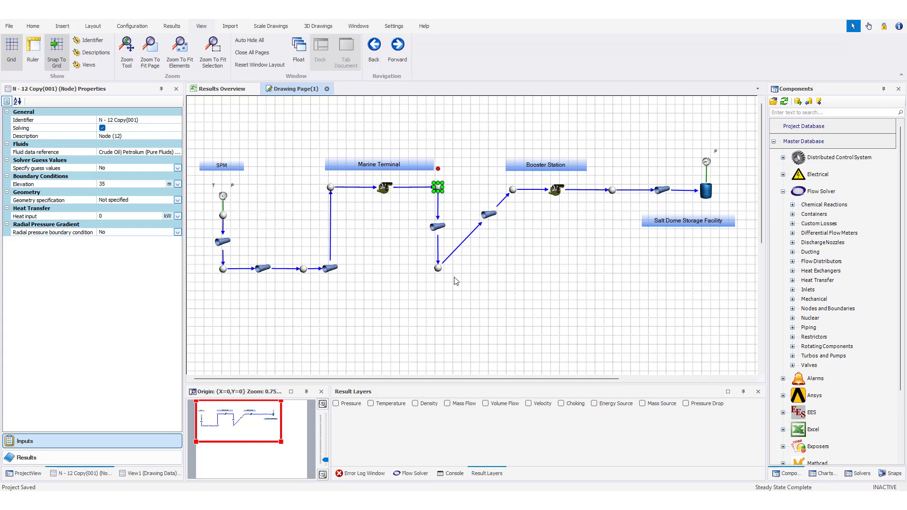
click(438, 269)
mouse_move(439, 273)
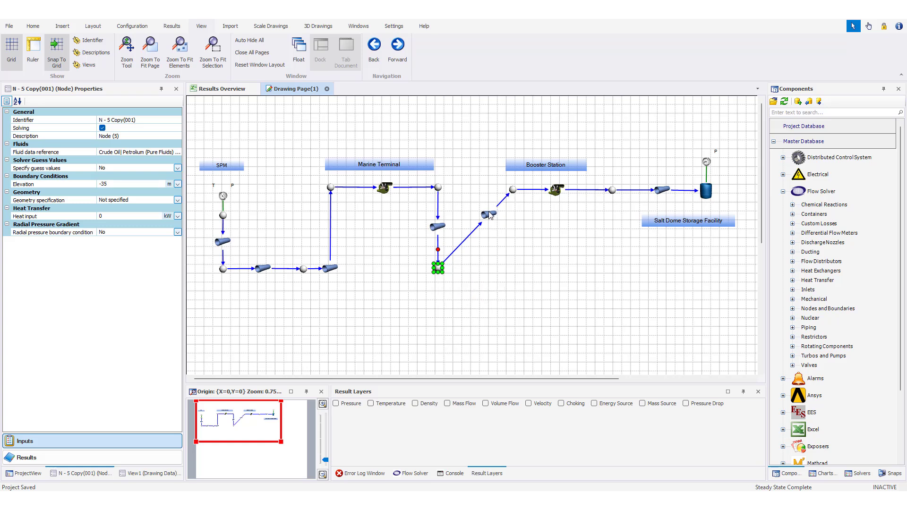
click(513, 190)
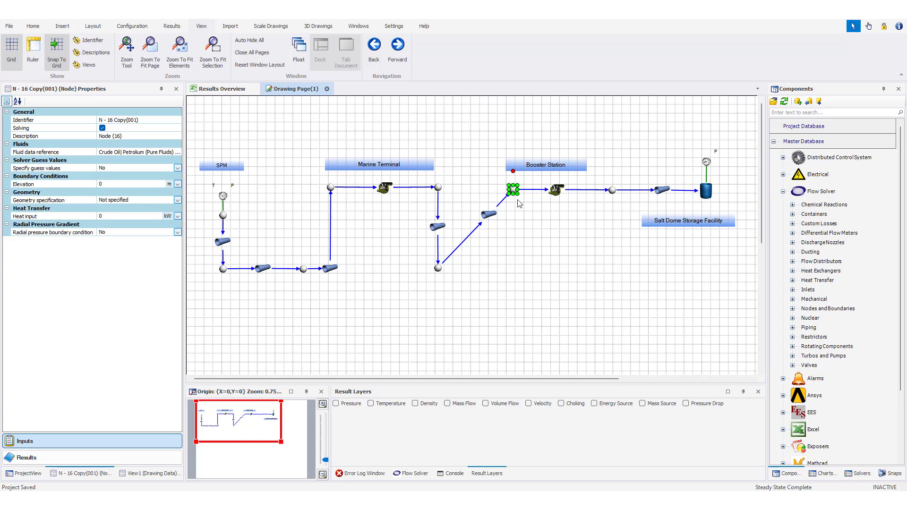
click(612, 189)
- Inspect the length and diameter inputs of each pipe, from the storage supply pipe back to the SPM inlet pipe
click(662, 190)
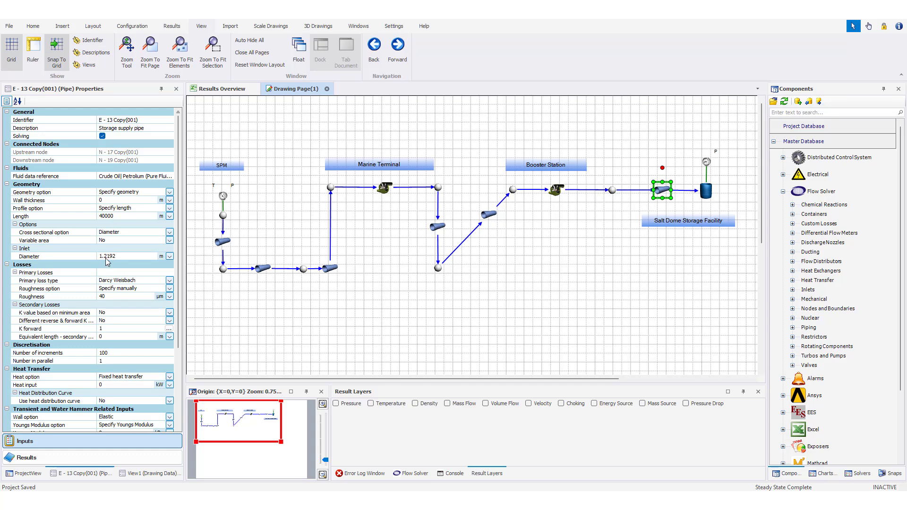
click(490, 216)
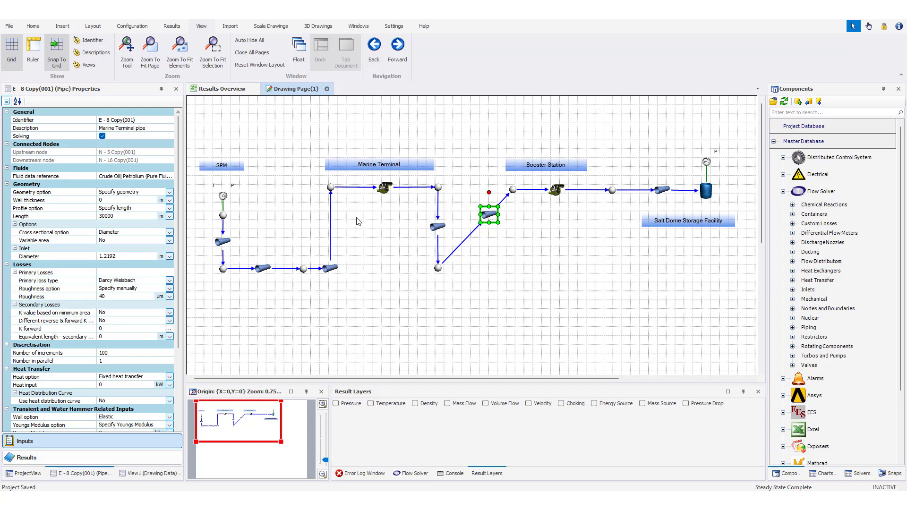
click(437, 229)
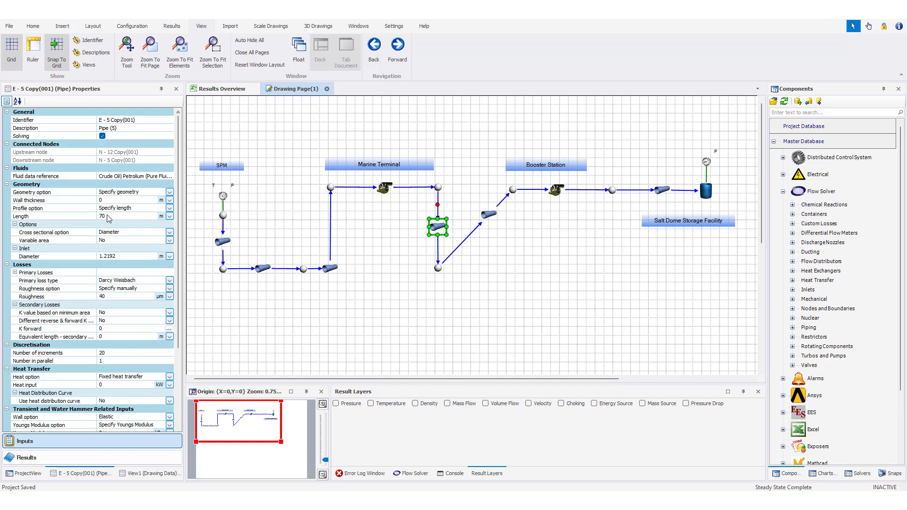
click(329, 269)
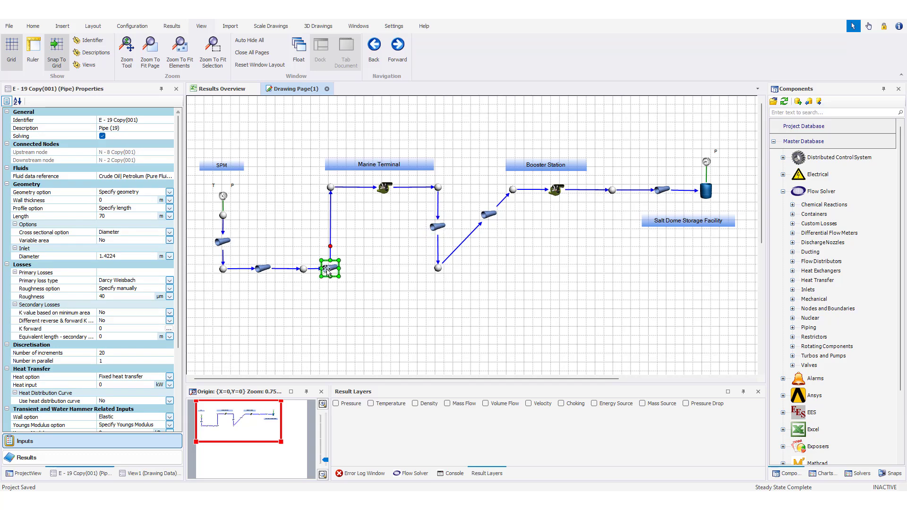
click(259, 269)
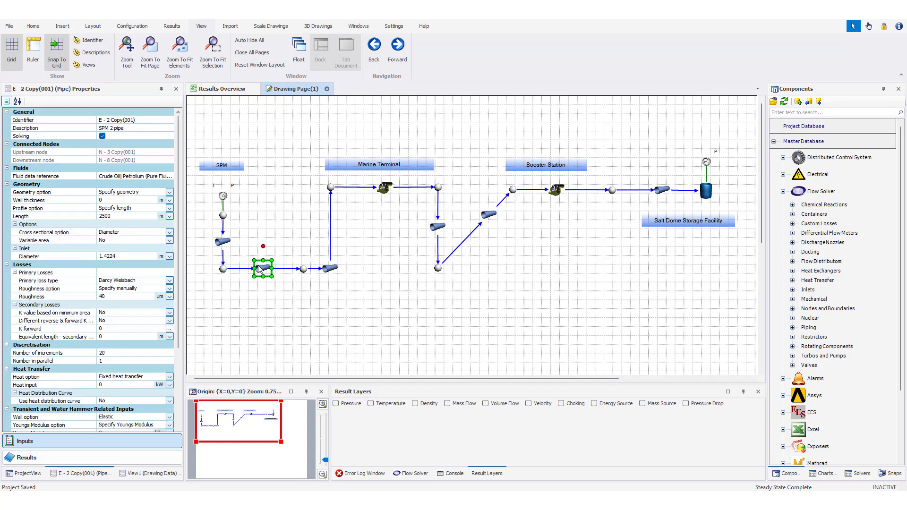
mouse_move(259, 270)
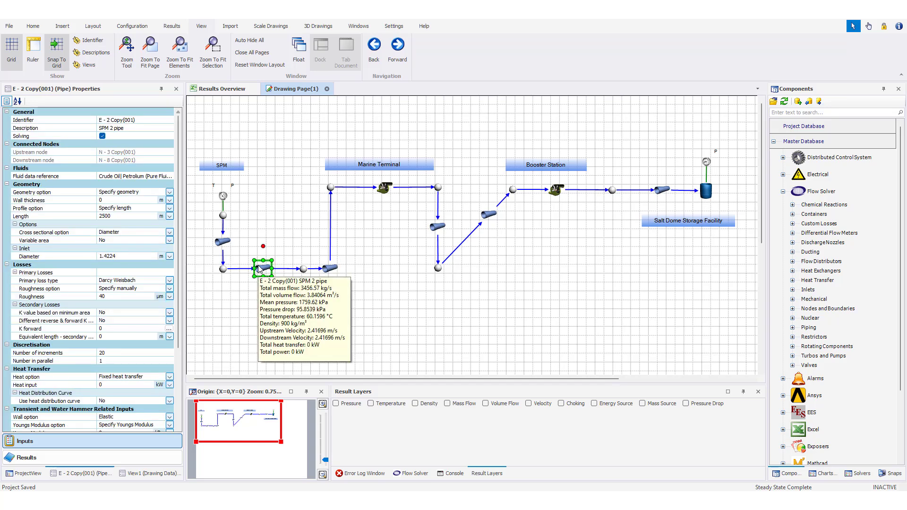
click(222, 241)
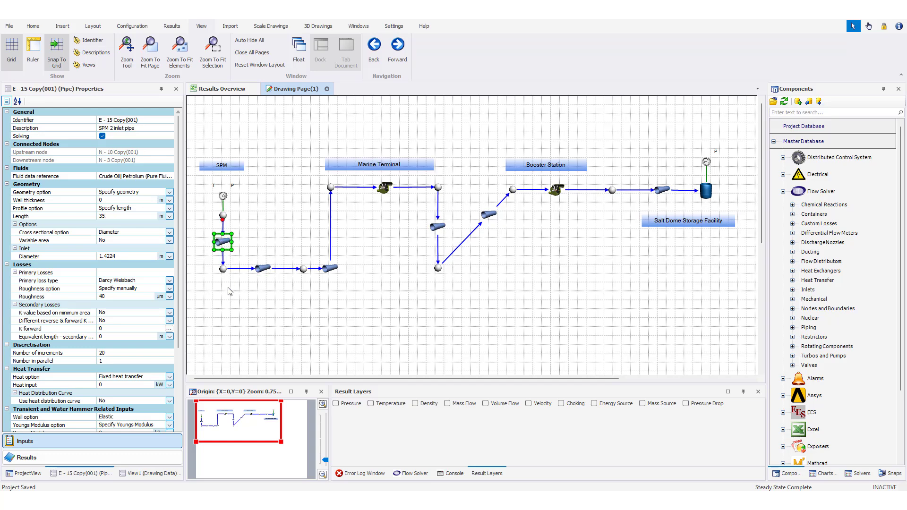
mouse_move(226, 245)
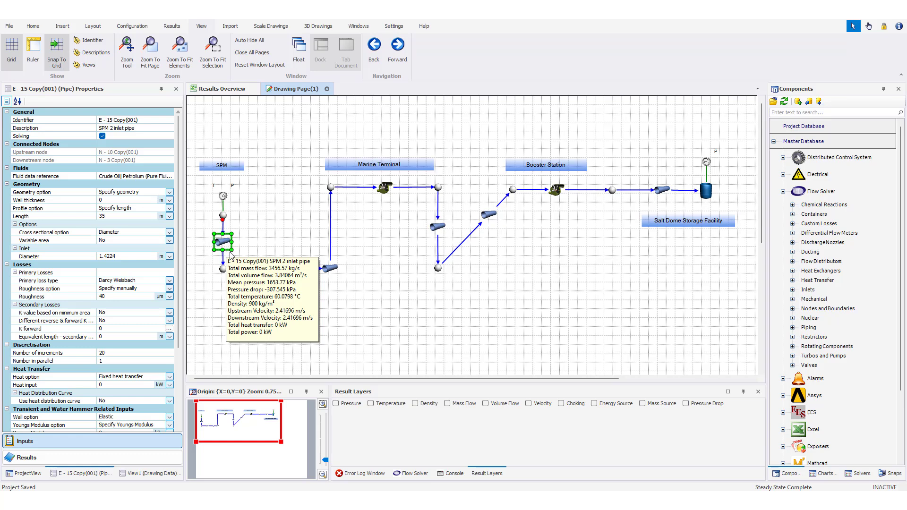
- Compare the inputs of the SPM pipe and the pipes before and after the Marine Terminal pump, and clear the selection
click(260, 271)
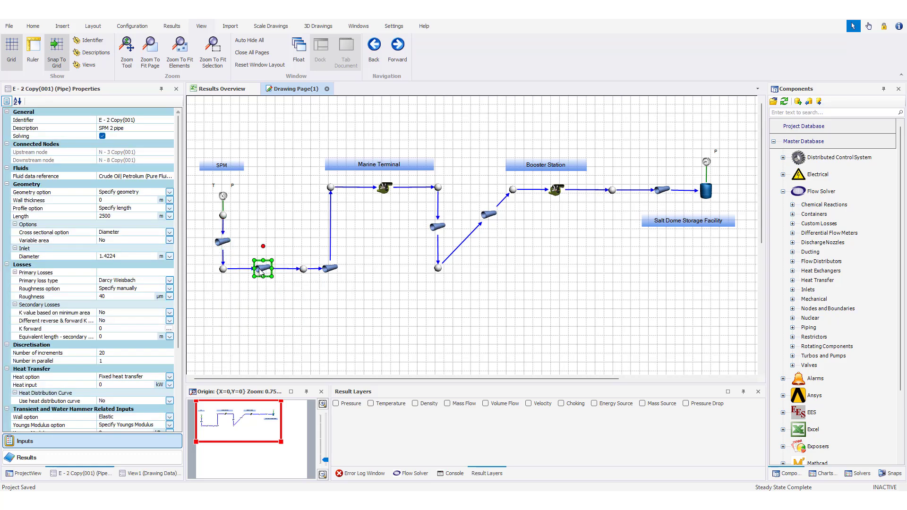
click(326, 269)
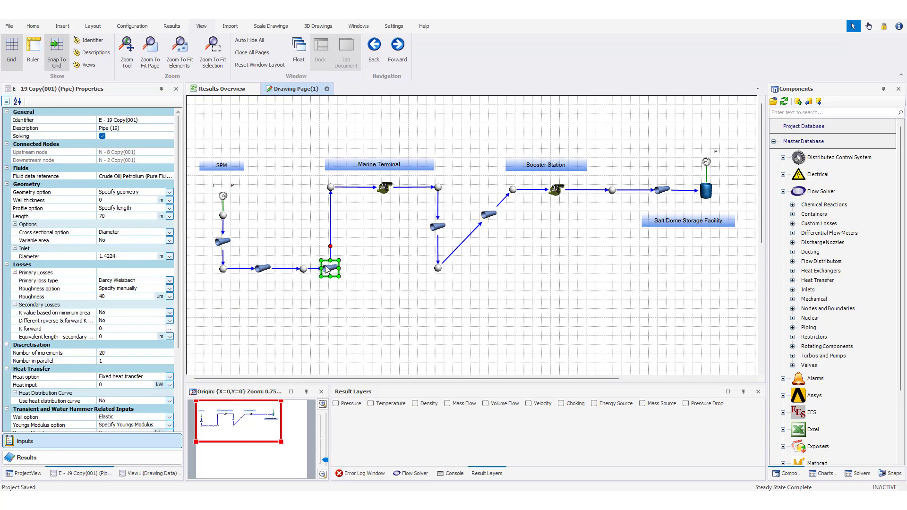
click(438, 229)
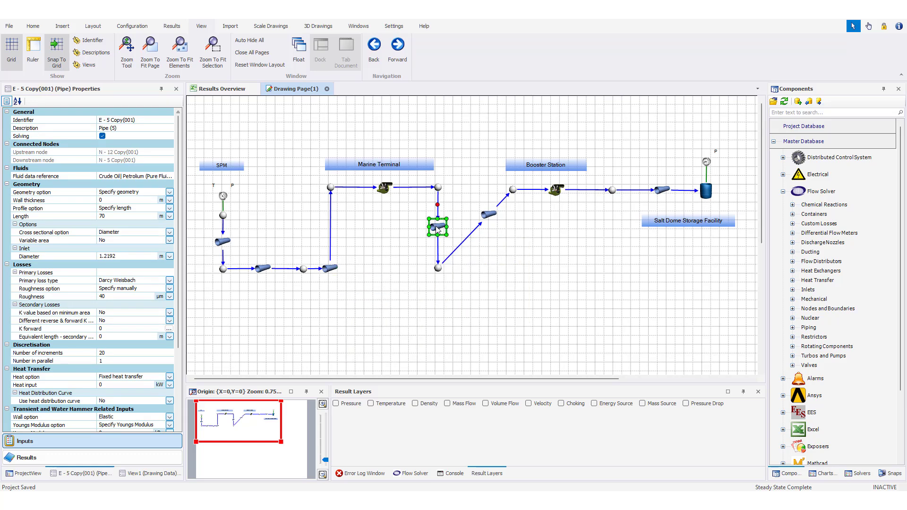
mouse_move(438, 230)
click(348, 371)
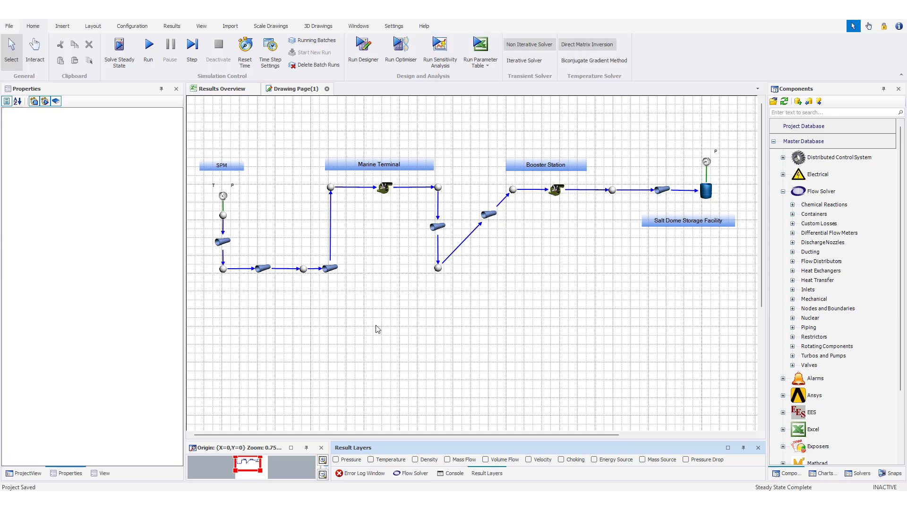
- Locate the Crude Oil fluid in the project database's Petrolium category of pure fluids and check the options for adding fluids
click(823, 473)
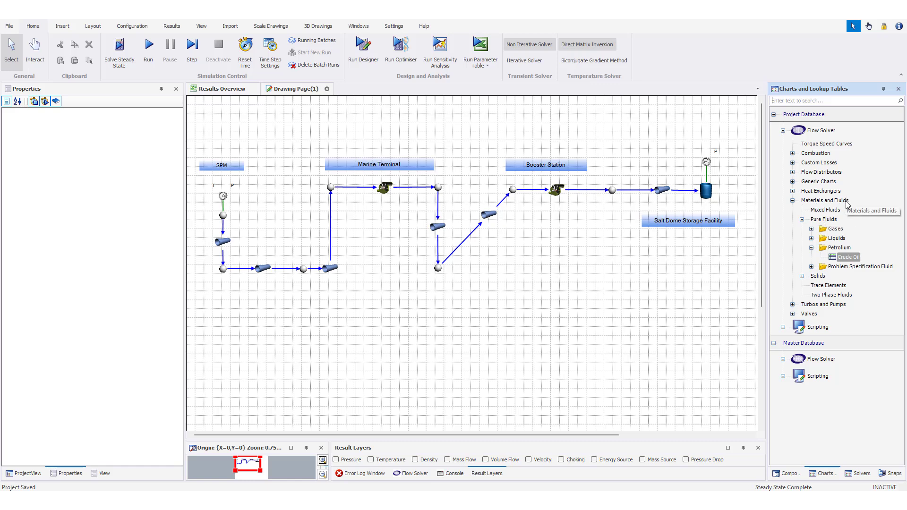
right_click(825, 219)
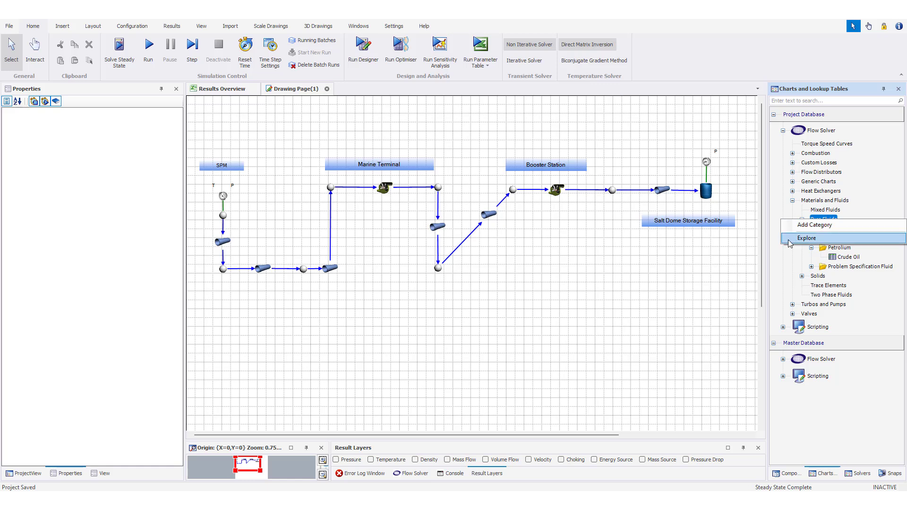
click(833, 249)
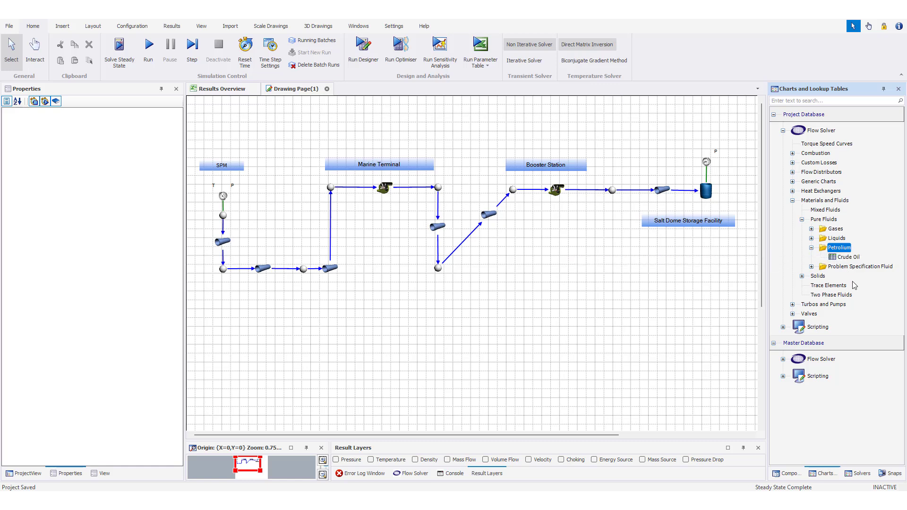
right_click(840, 248)
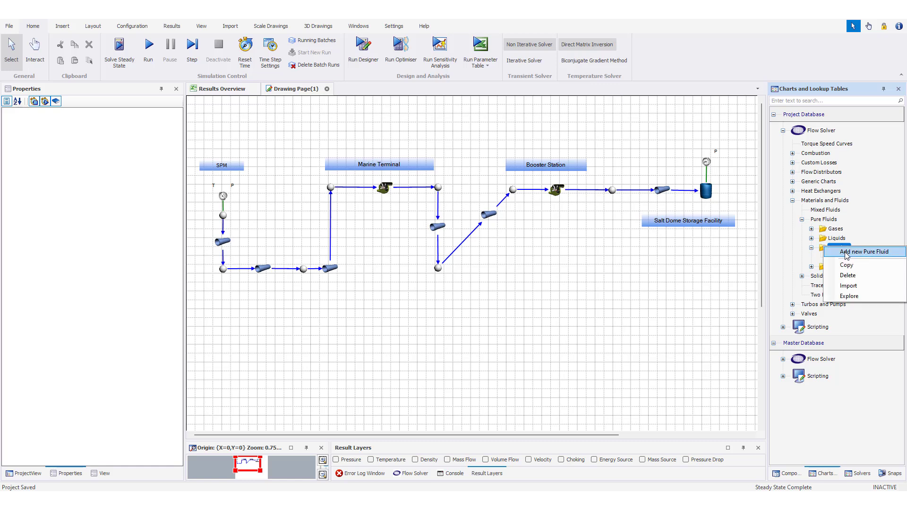
click(866, 242)
click(851, 258)
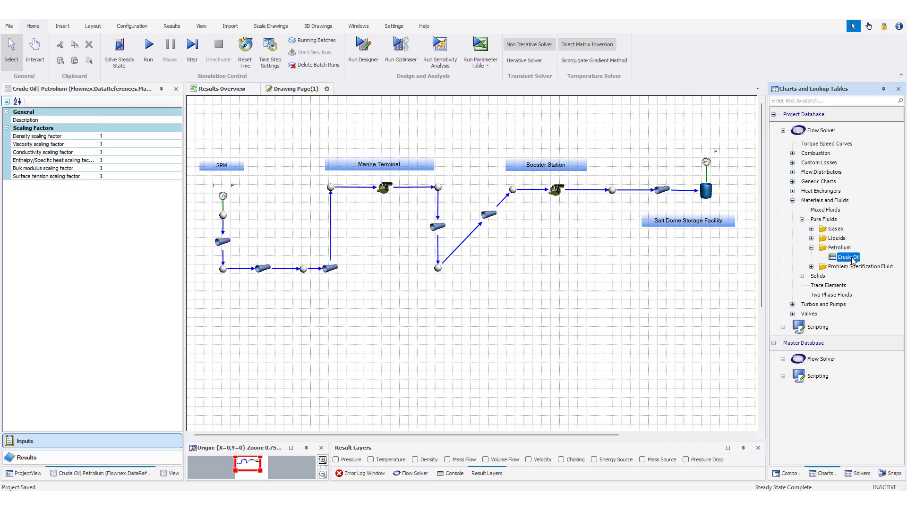
- Open the Crude Oil fluid definition and examine its compressibility, density and polynomial viscosity coefficients
double_click(852, 259)
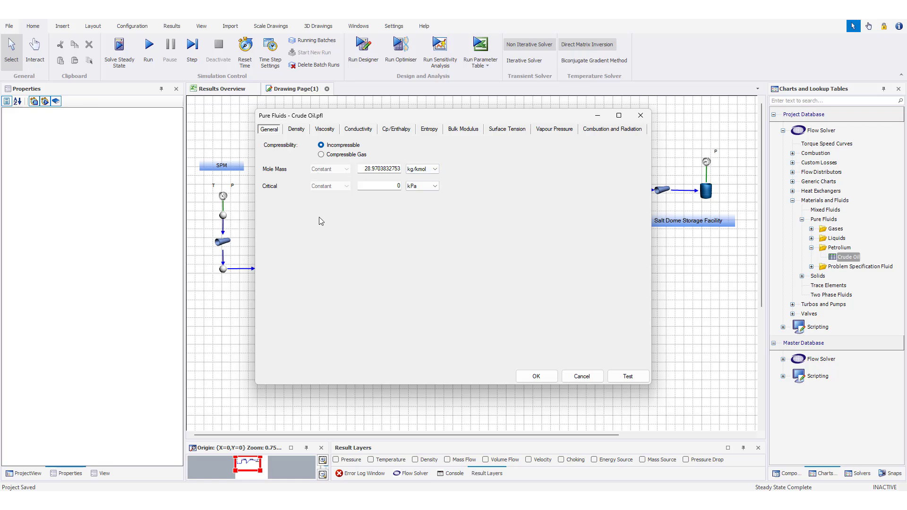
click(297, 133)
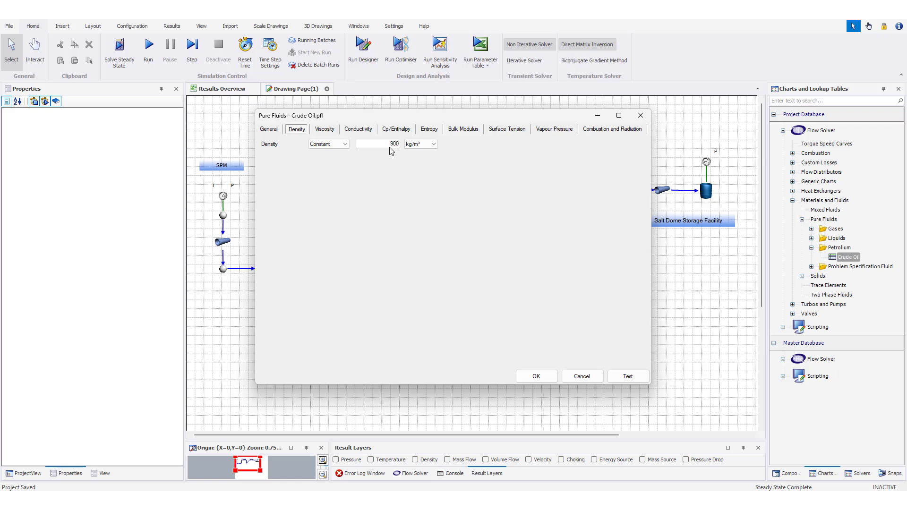
click(328, 135)
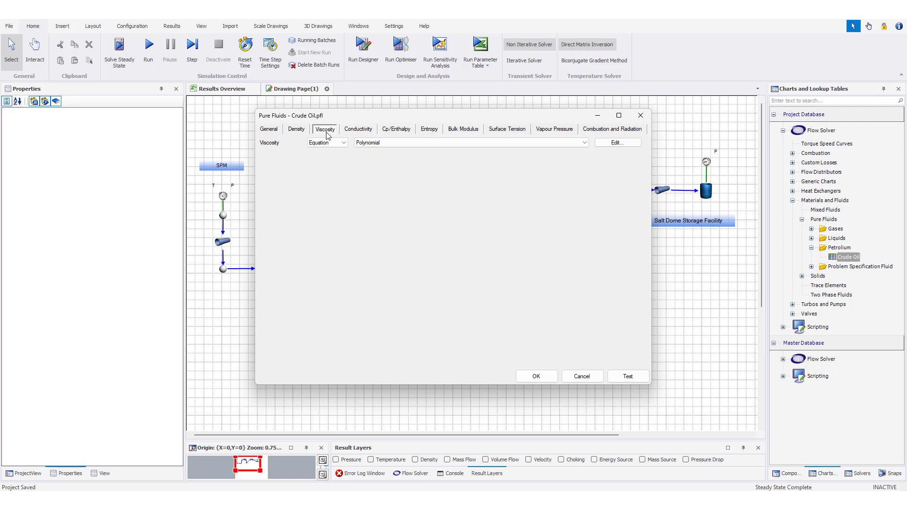
click(343, 143)
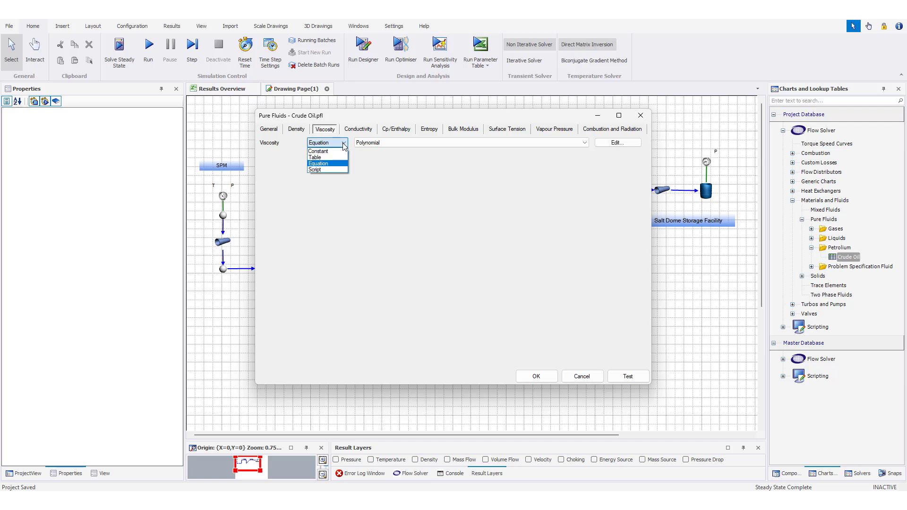
click(614, 155)
click(616, 143)
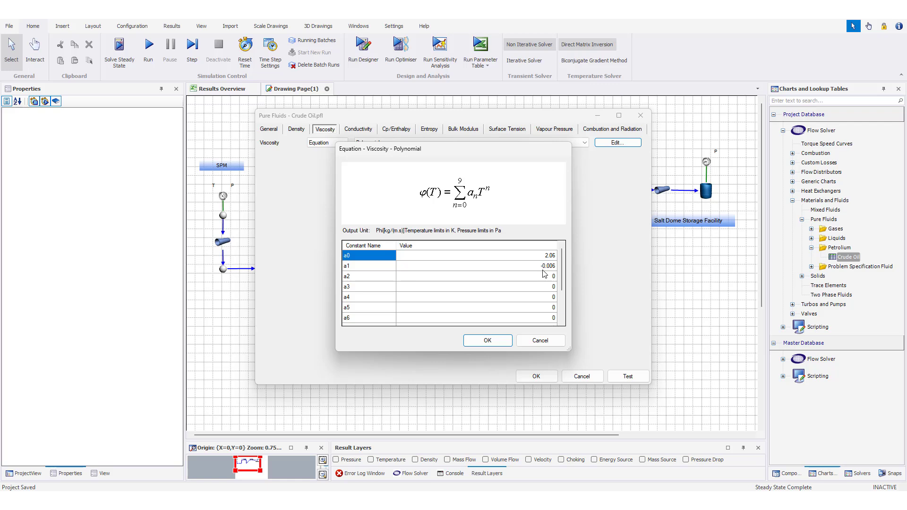
click(489, 343)
- Examine the Crude Oil fluid's conductivity and specific heat, and close its definition
click(365, 133)
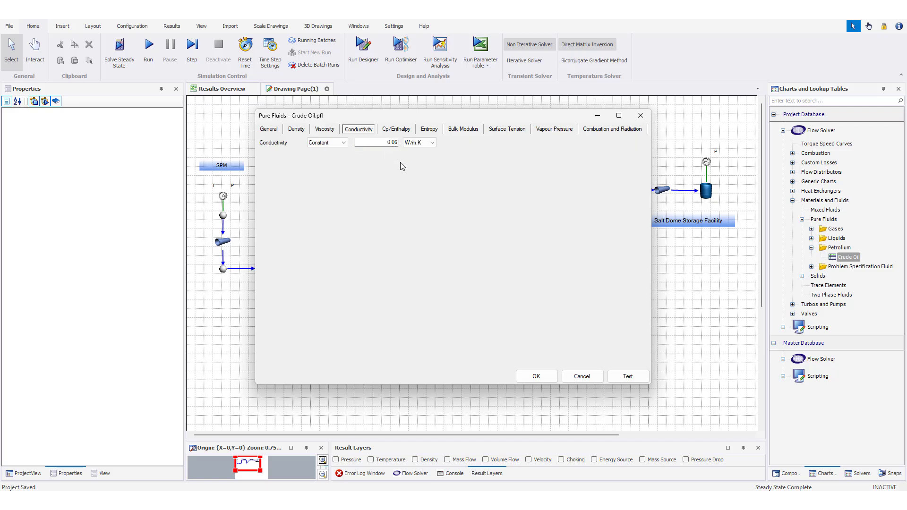
click(388, 129)
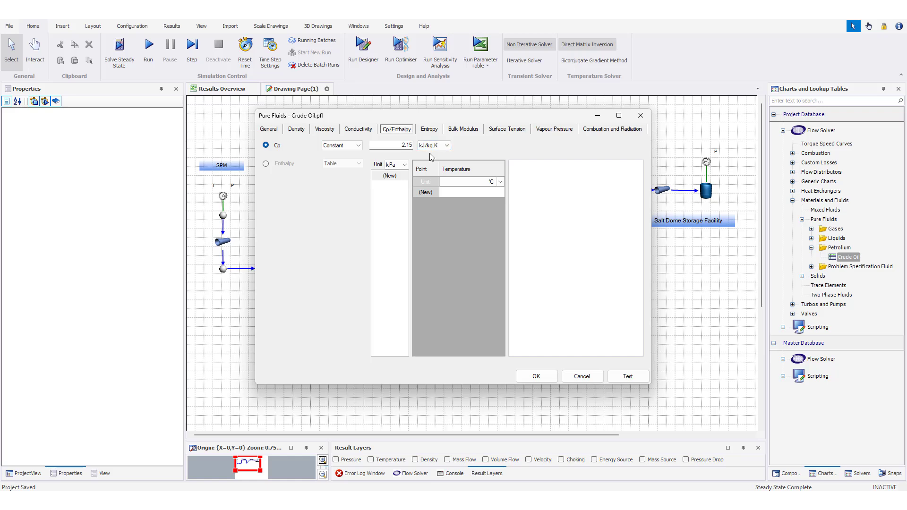
click(537, 376)
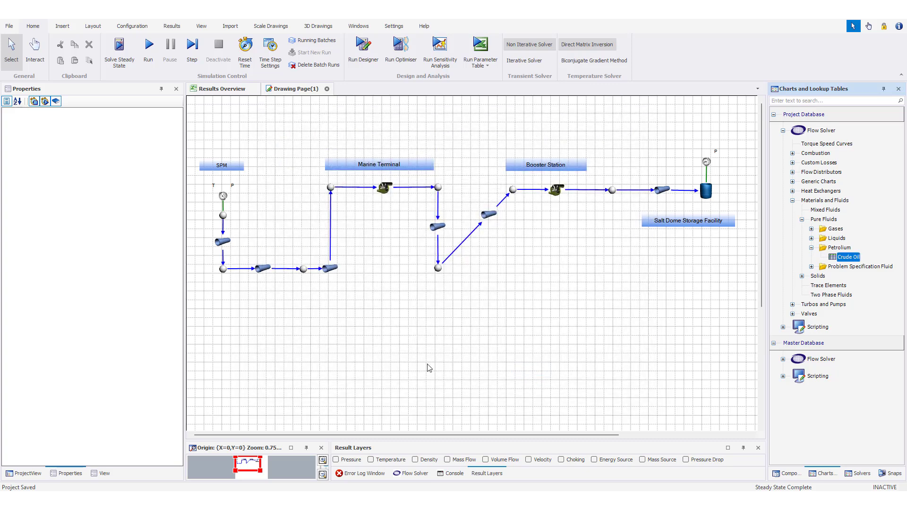
- Assign the Crude Oil fluid from the project database's Petrolium category of pure fluids to Flow Circuit 1, starting from the SPM inlet pipe
click(223, 243)
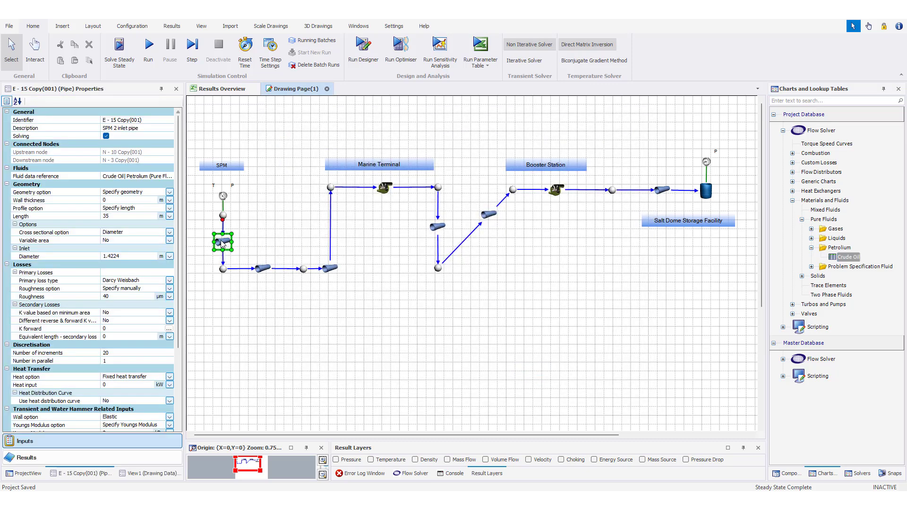
mouse_move(223, 244)
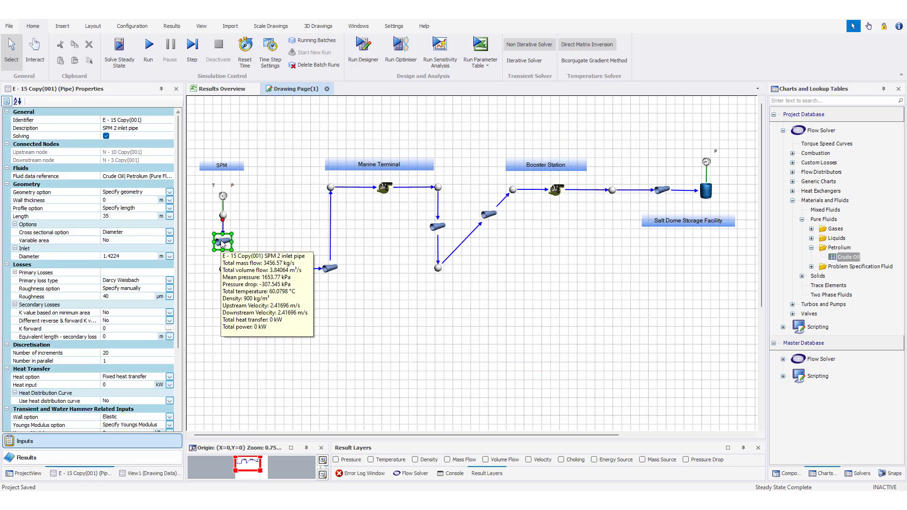
right_click(222, 243)
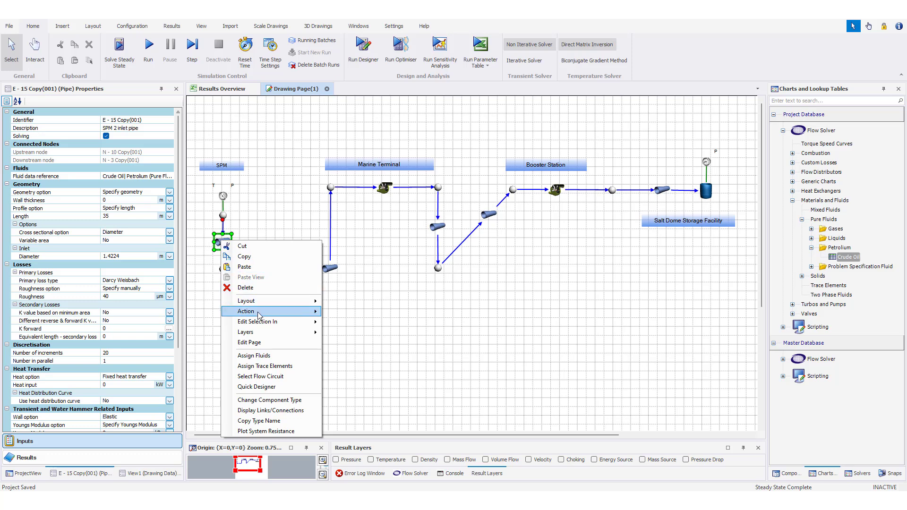
click(284, 355)
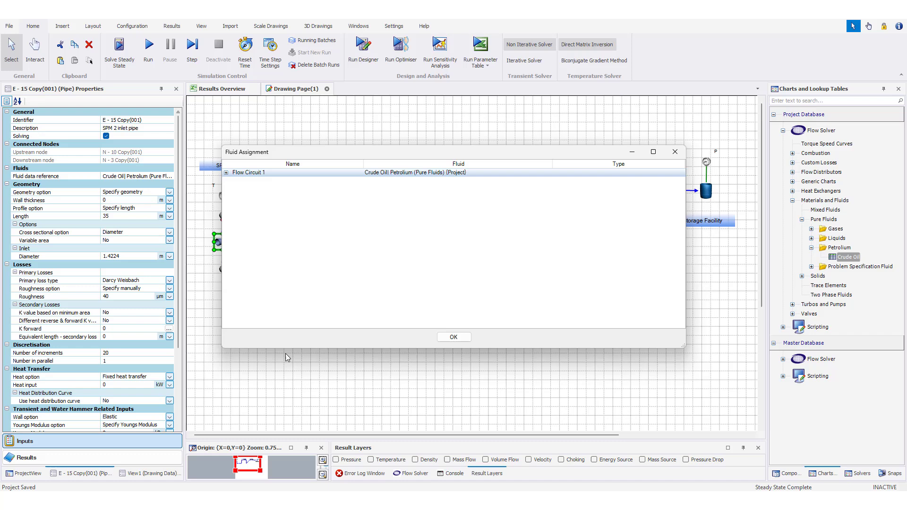
click(475, 173)
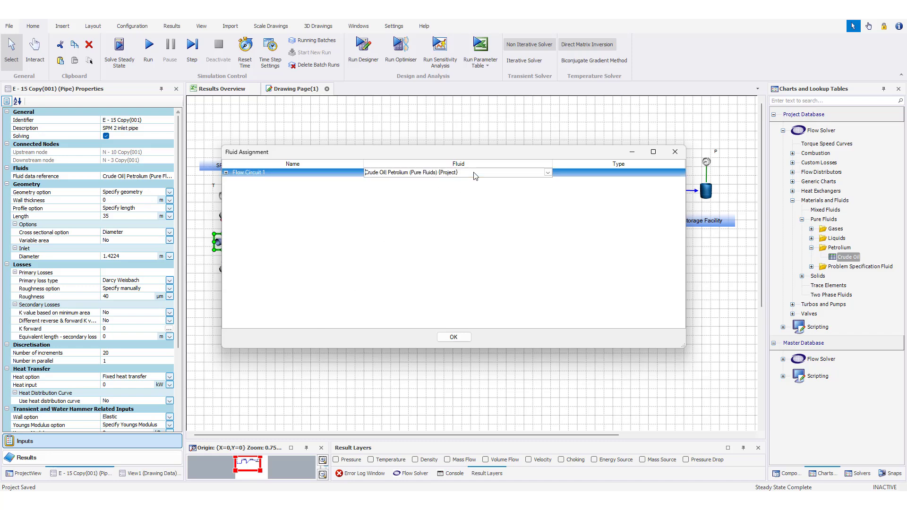
click(546, 172)
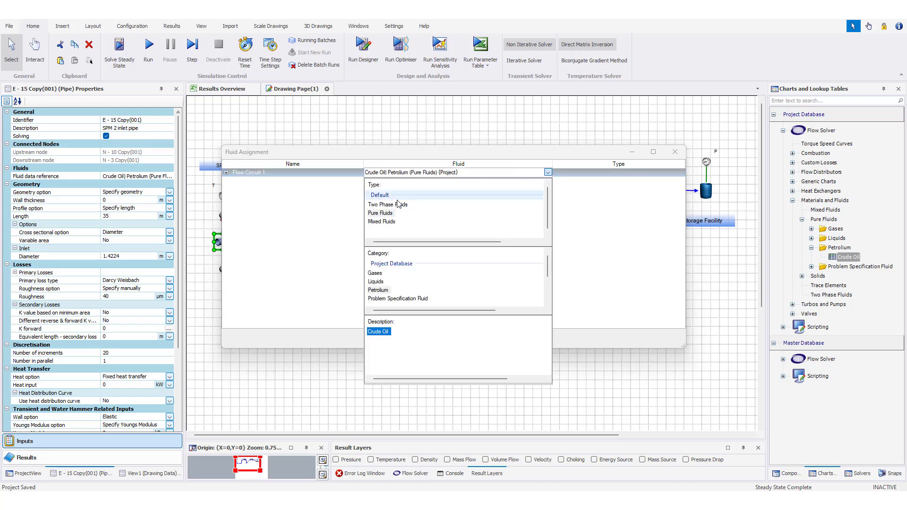
click(380, 215)
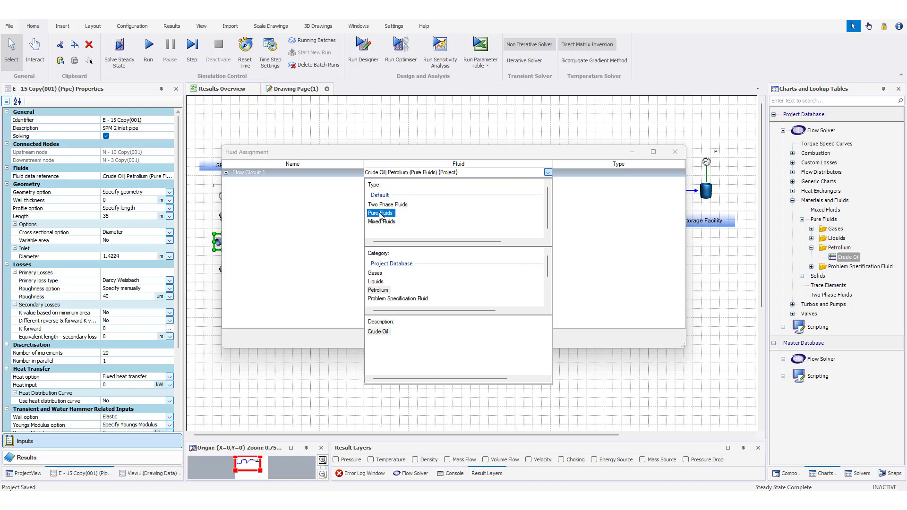
click(376, 290)
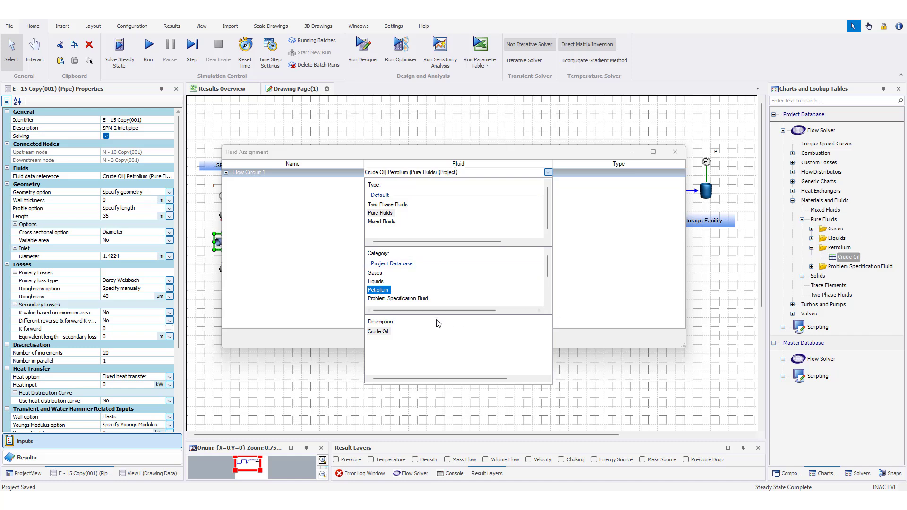
click(383, 333)
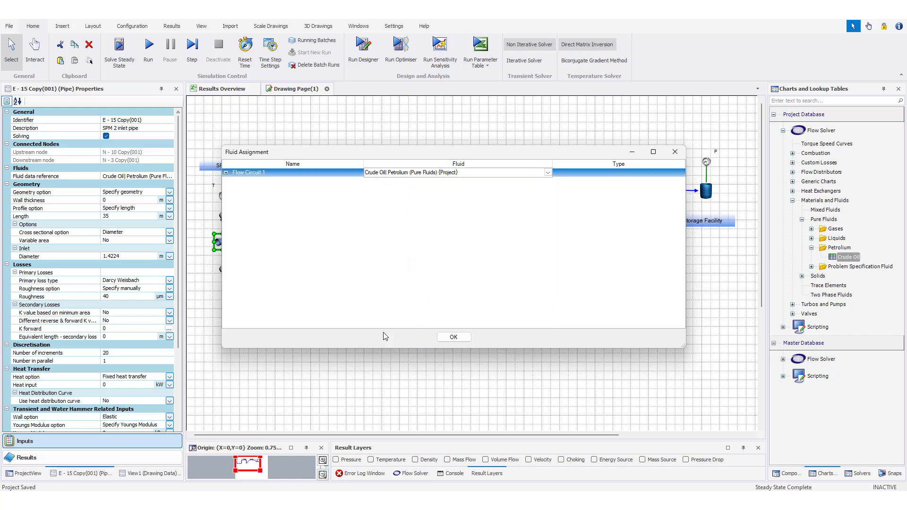
click(454, 337)
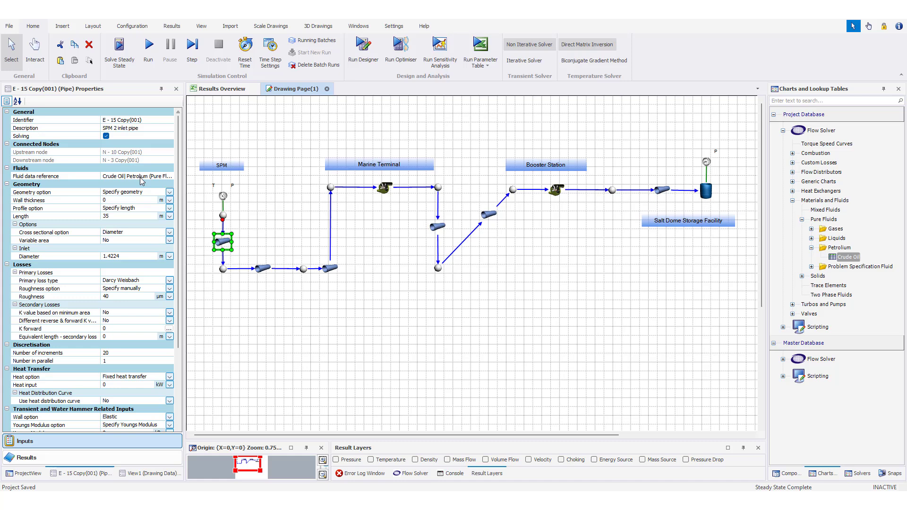
- Check the fluid data reference of the remaining pipes, both pumps and the storage reservoir along the network, and clear the selection
click(262, 270)
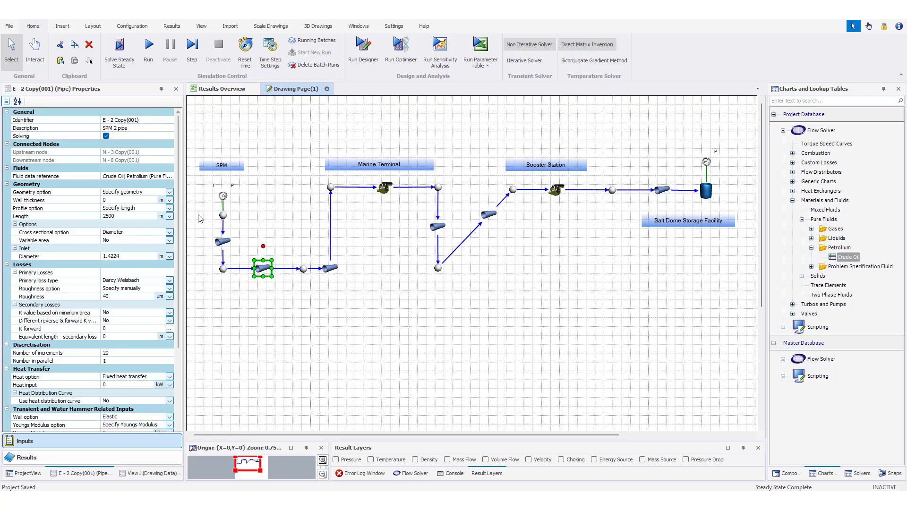
click(330, 268)
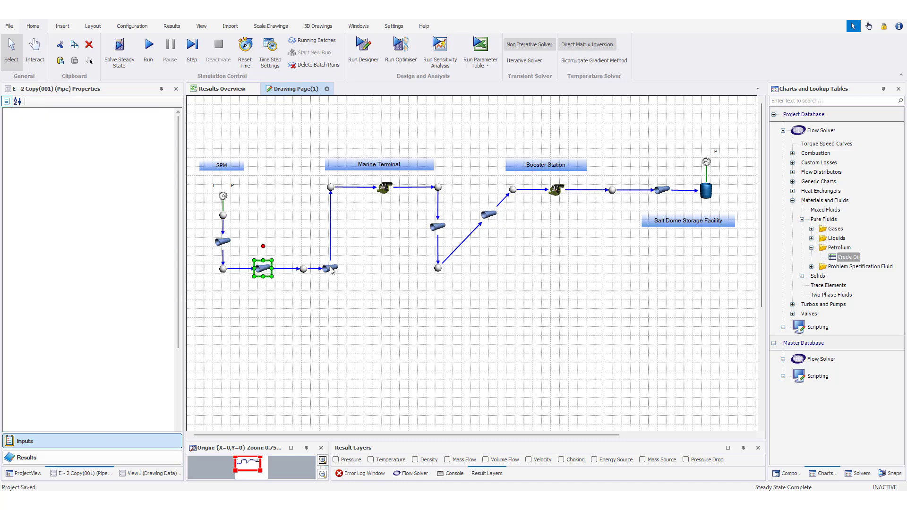
click(386, 190)
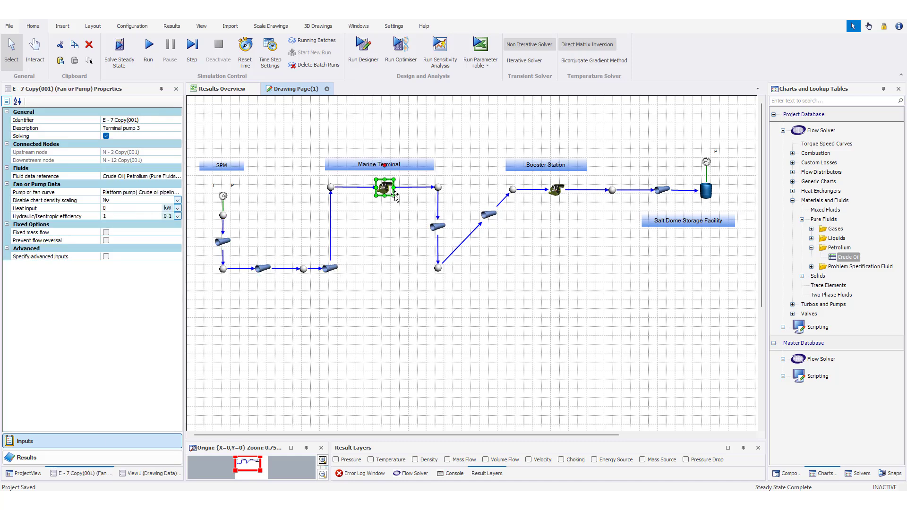
click(437, 229)
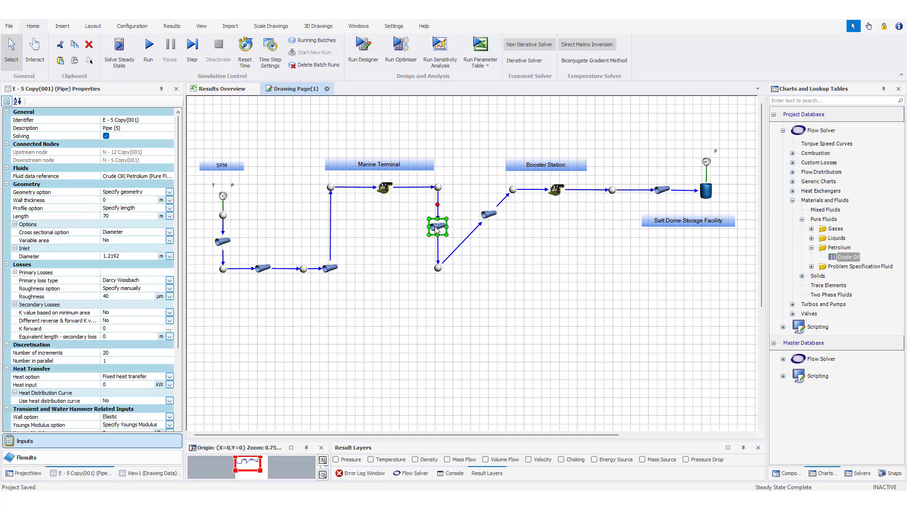
click(492, 217)
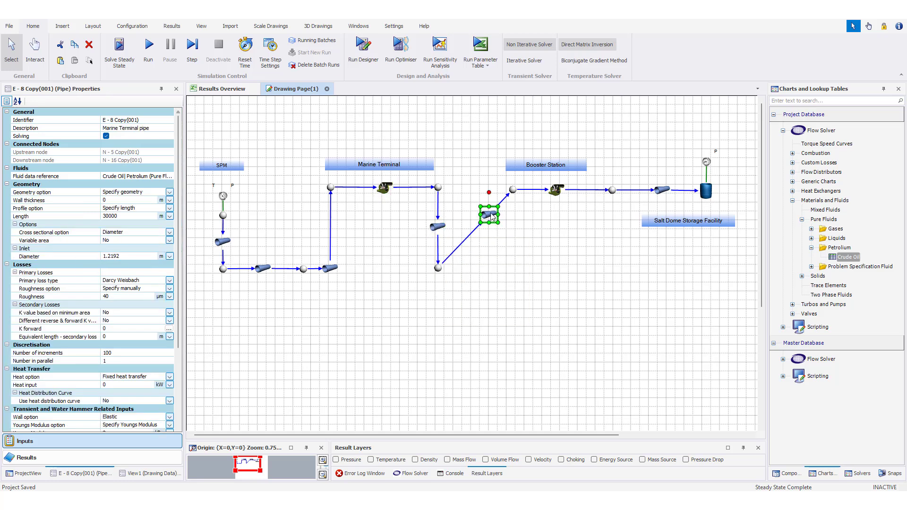
click(556, 191)
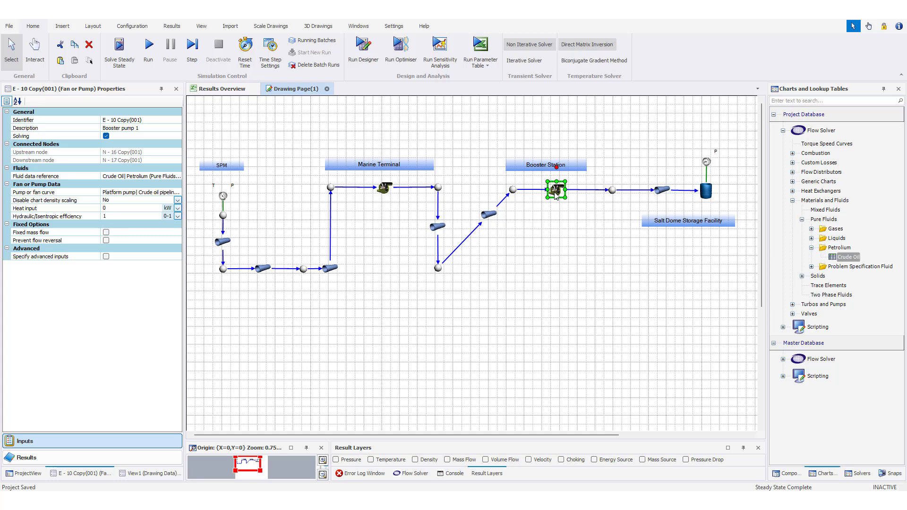
mouse_move(556, 195)
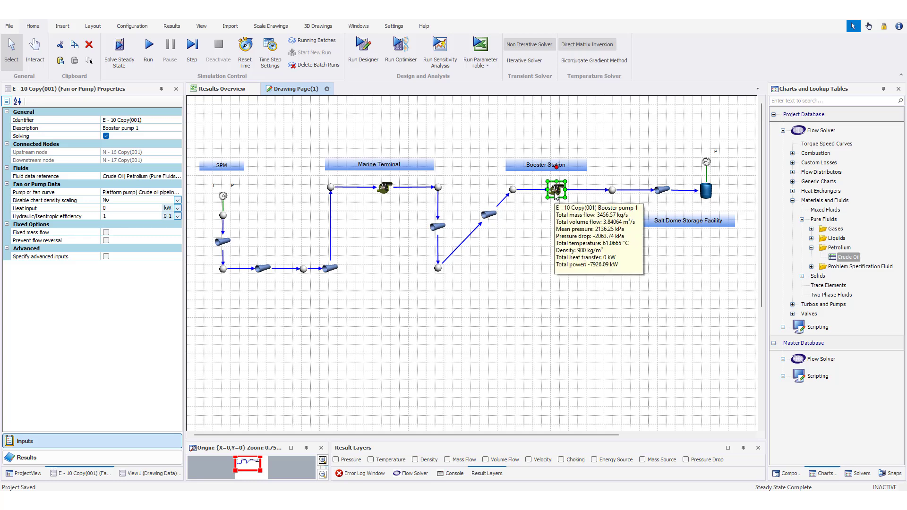
click(661, 191)
click(706, 193)
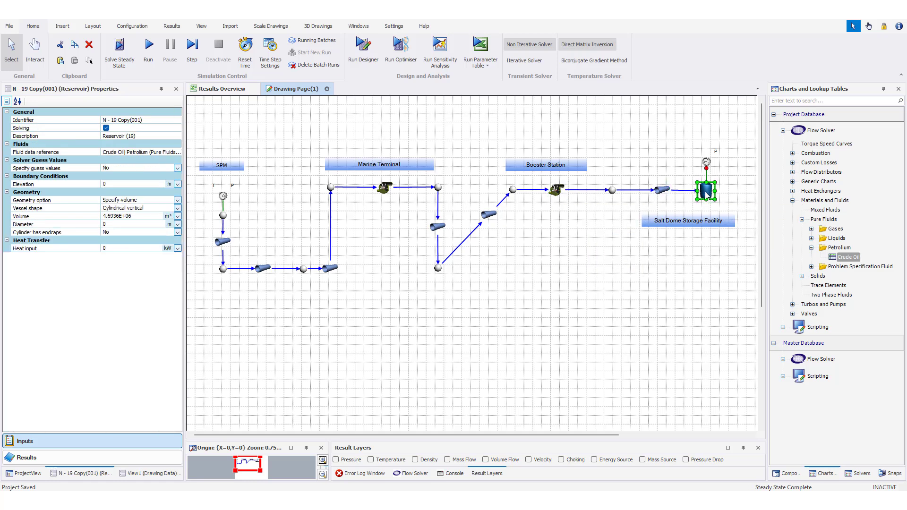
mouse_move(706, 193)
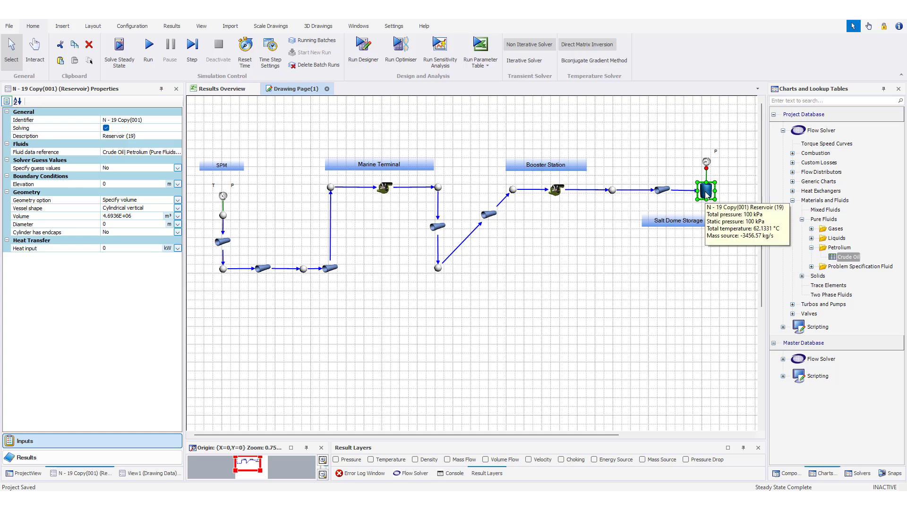
click(528, 289)
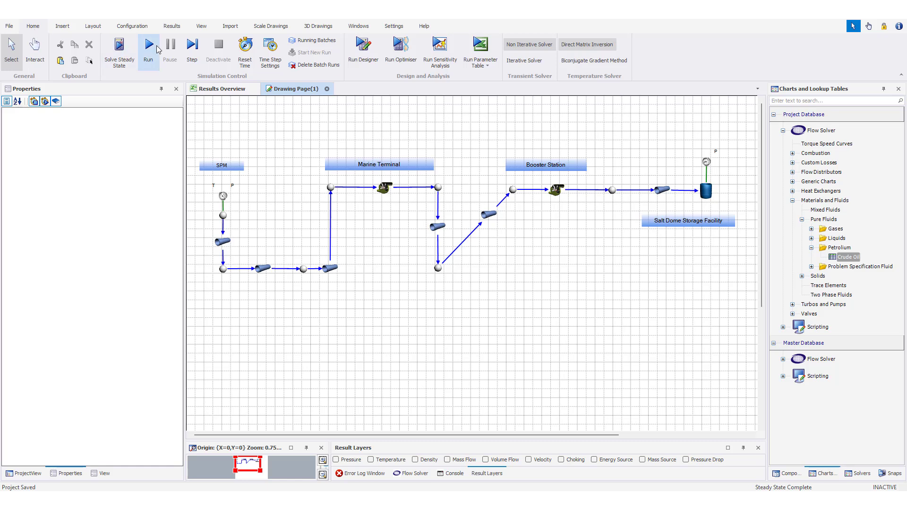
- Solve the network for steady state and enlarge the output area to read the solver and console messages
click(124, 50)
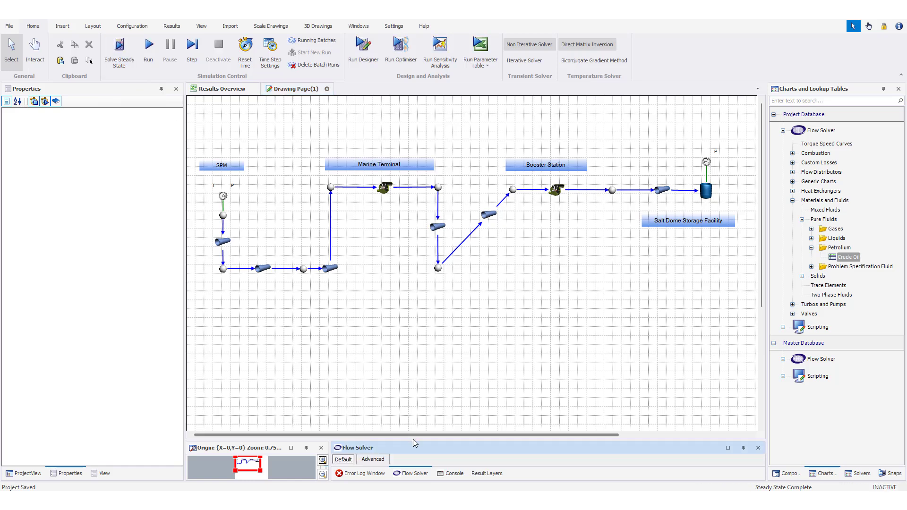
drag(413, 441, 424, 368)
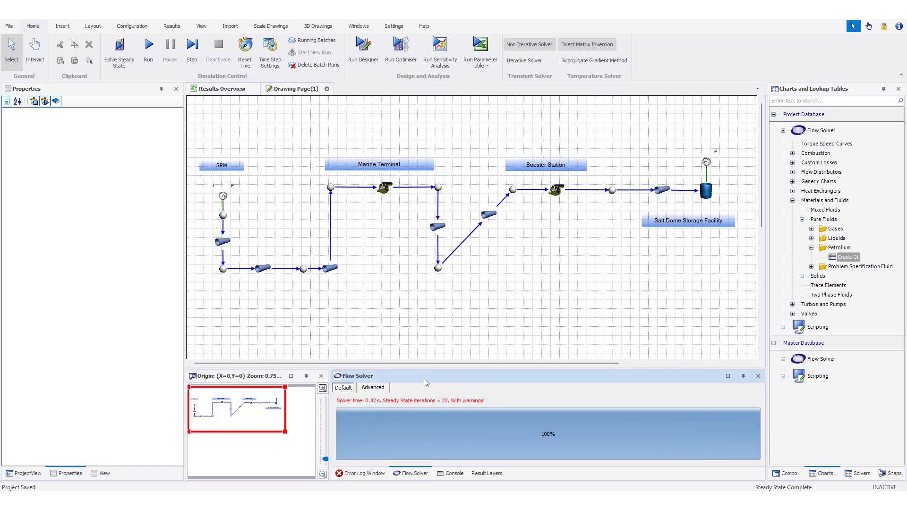
click(453, 474)
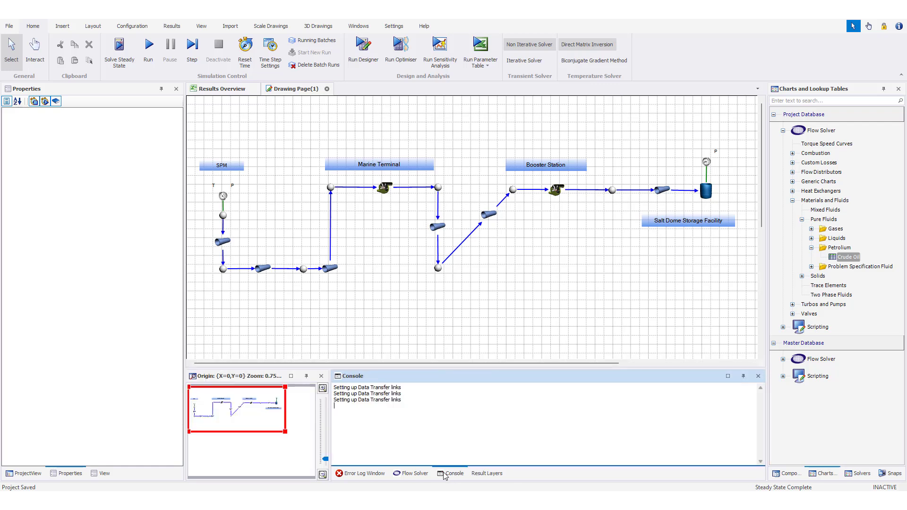
- Display the Temperature result layer on the network and check the SPM boundary condition's inputs against it
click(480, 474)
drag(438, 371, 436, 357)
click(371, 375)
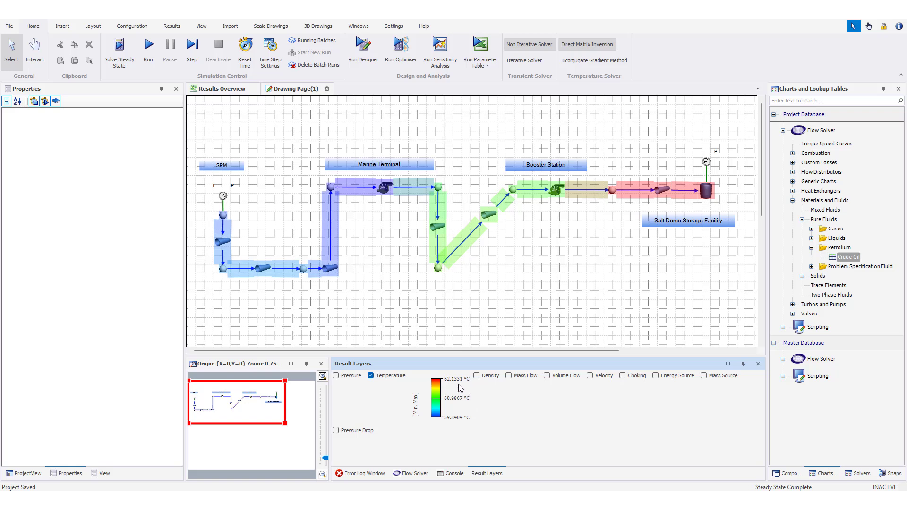
click(223, 197)
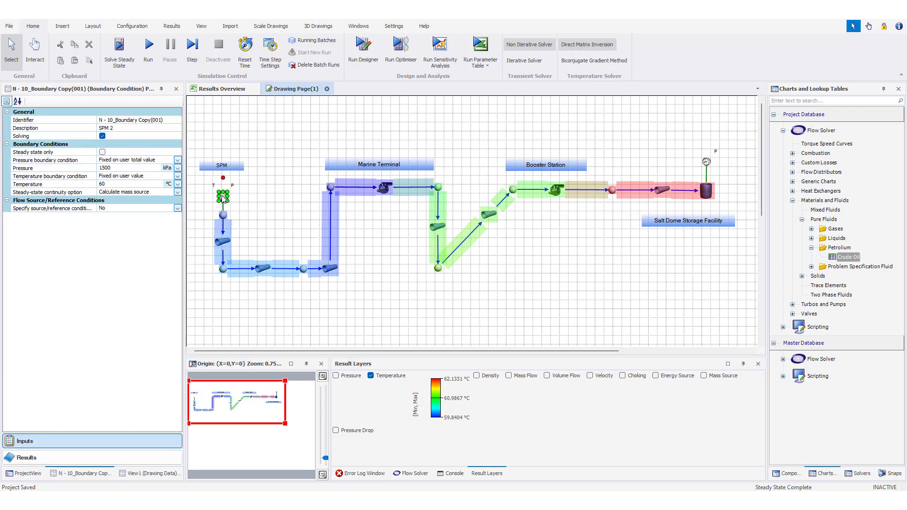
click(253, 202)
mouse_move(223, 197)
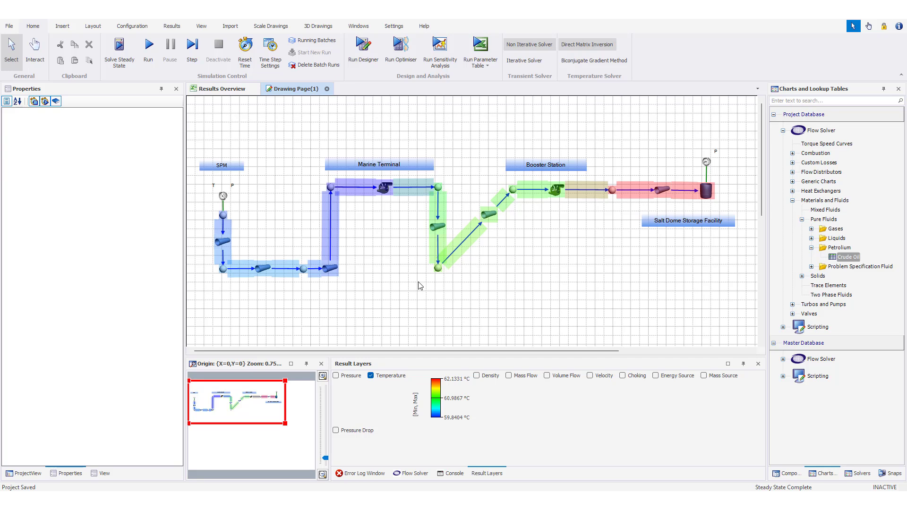
- Display the Mass Flow result layer and inspect the result summaries of the storage supply pipe and the reservoir
click(509, 376)
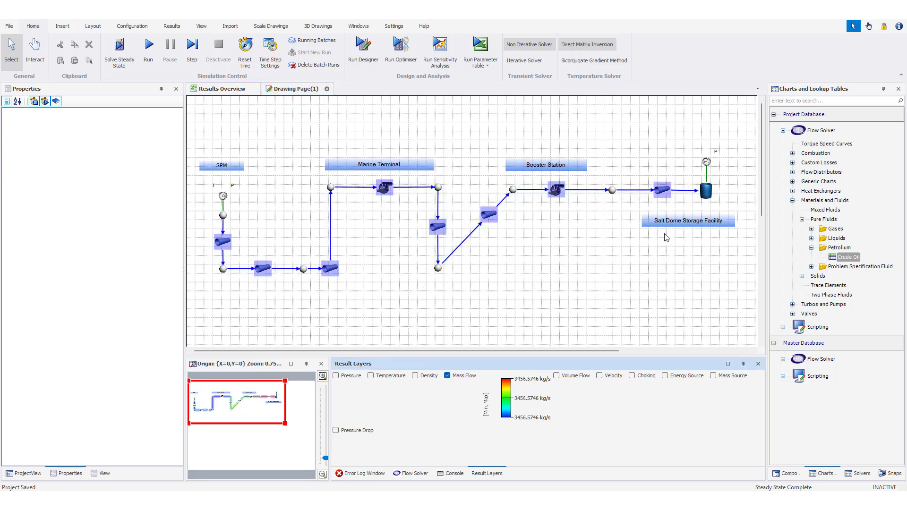
mouse_move(662, 193)
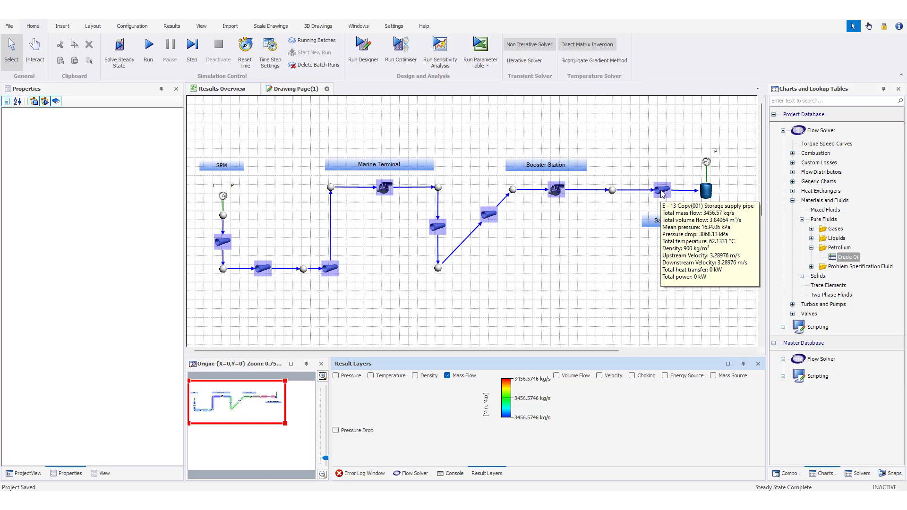
mouse_move(708, 194)
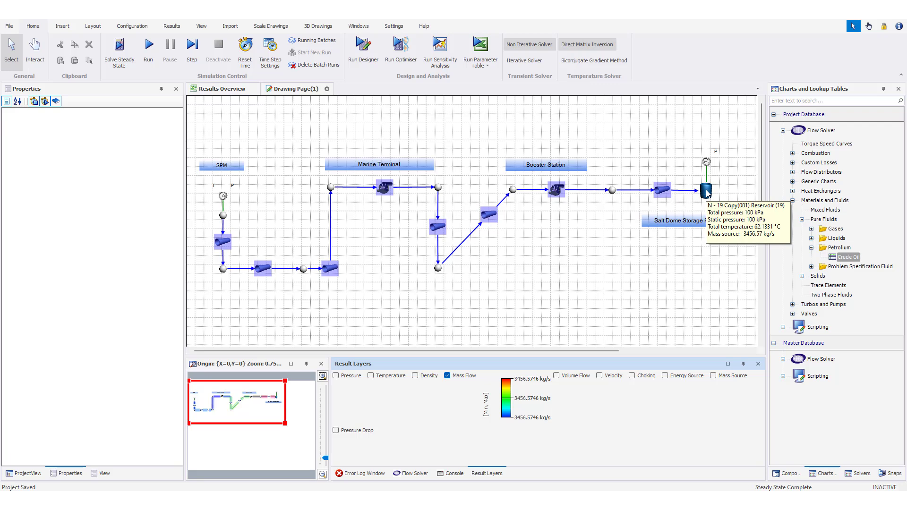
- Examine the storage supply pipe's total mass flow and static temperature in its results, and clear the selection
click(663, 191)
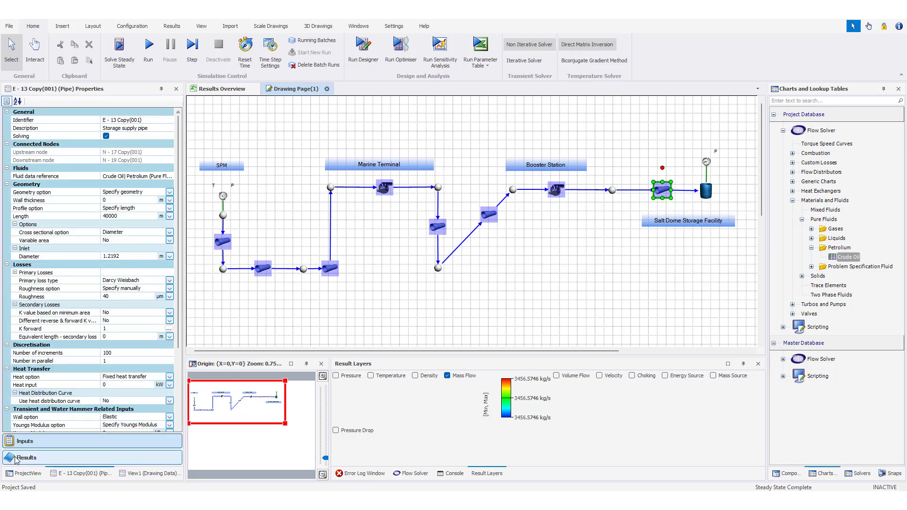
click(19, 459)
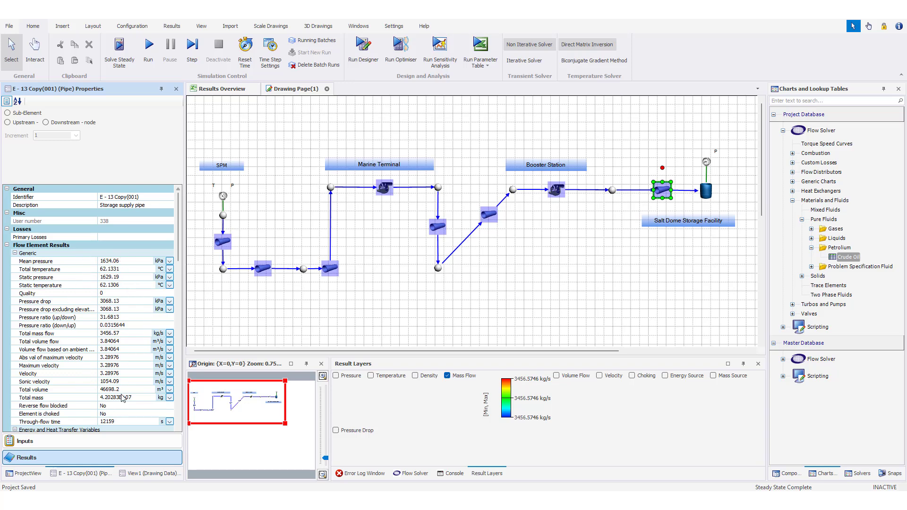
click(65, 334)
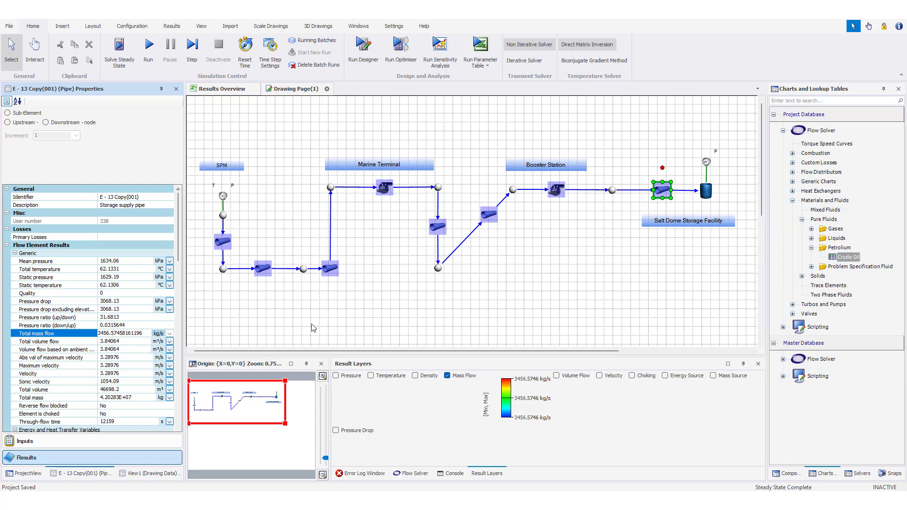
click(46, 286)
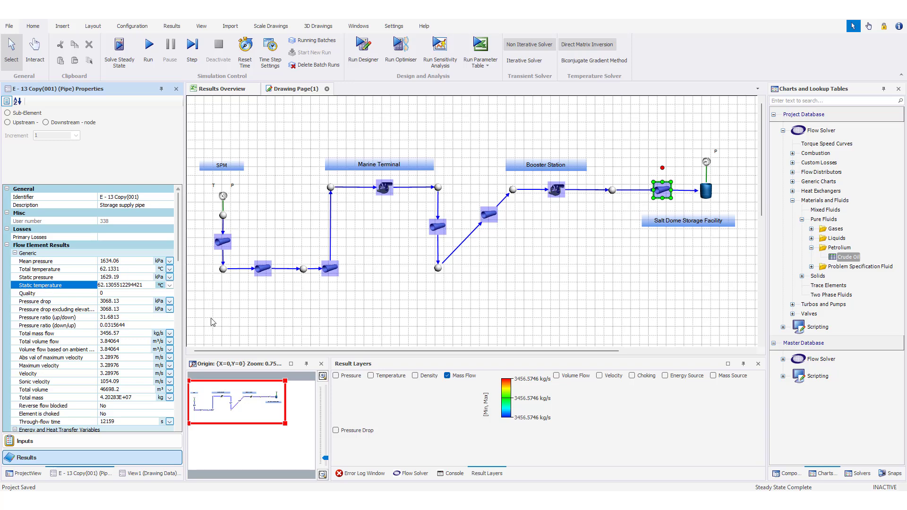
click(419, 285)
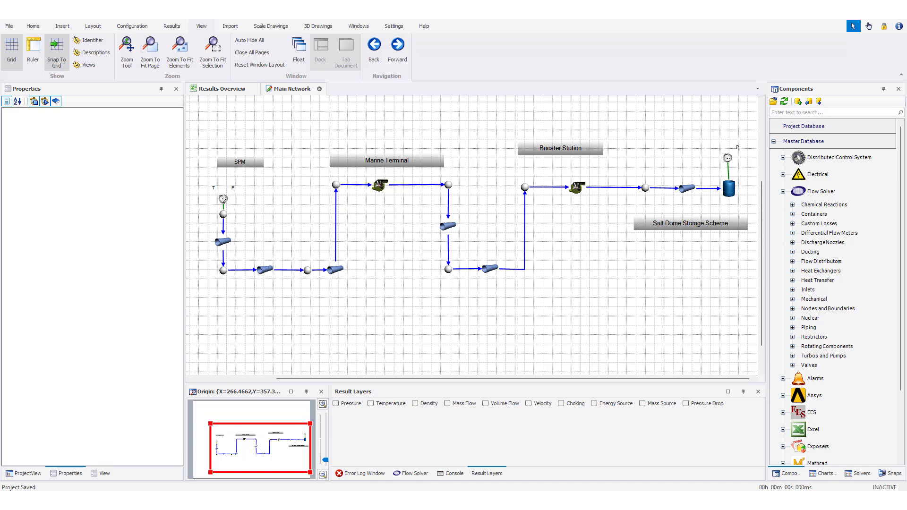
- Place a Composite Heat Transfer component in the empty canvas area below the Marine Terminal section
click(793, 281)
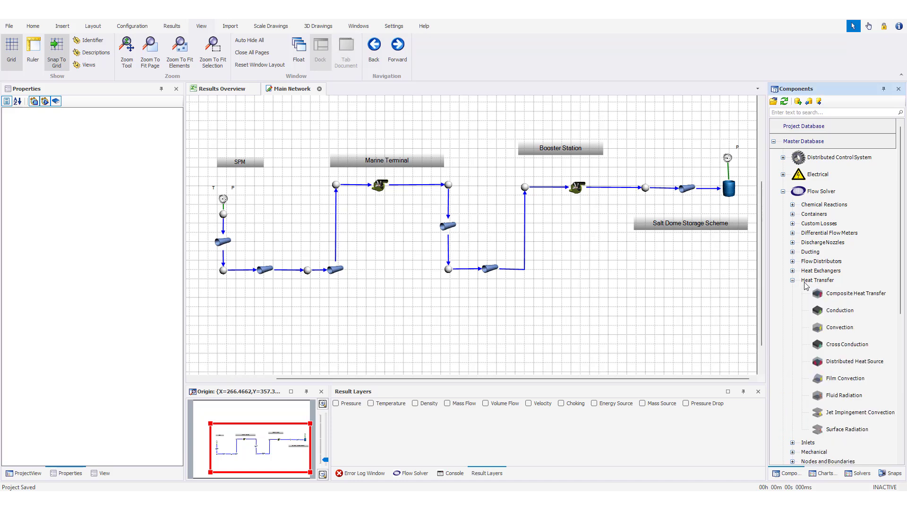
click(811, 283)
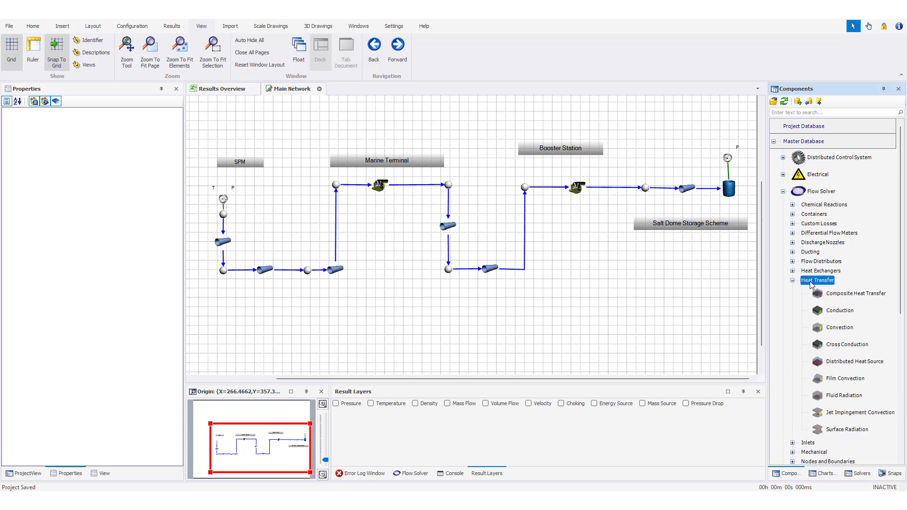
click(843, 301)
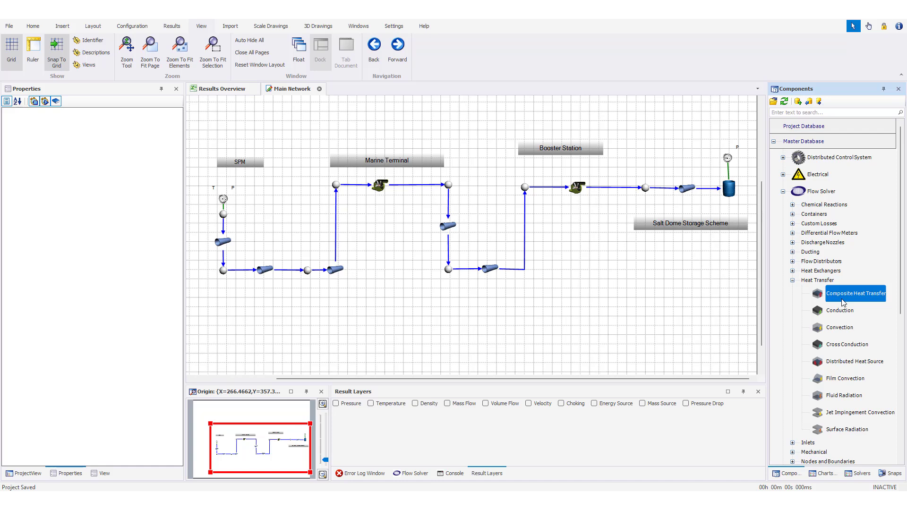
drag(848, 296, 405, 303)
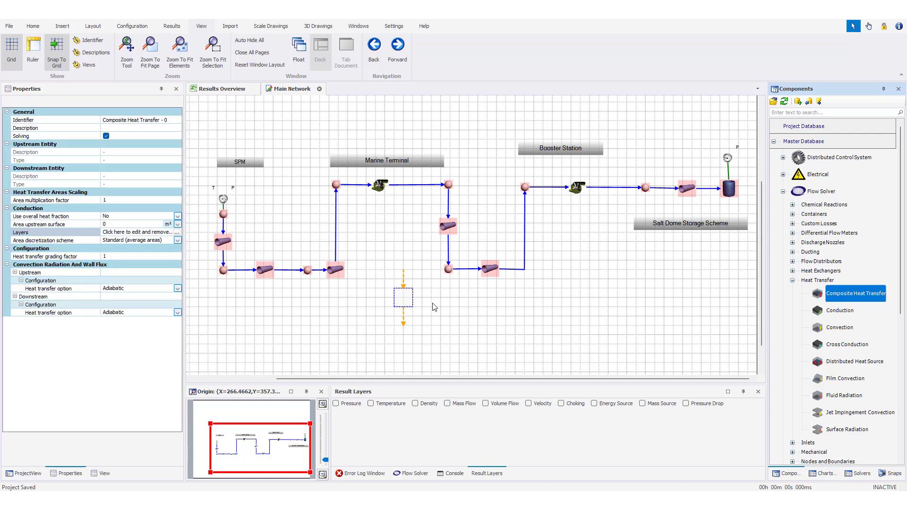
click(405, 299)
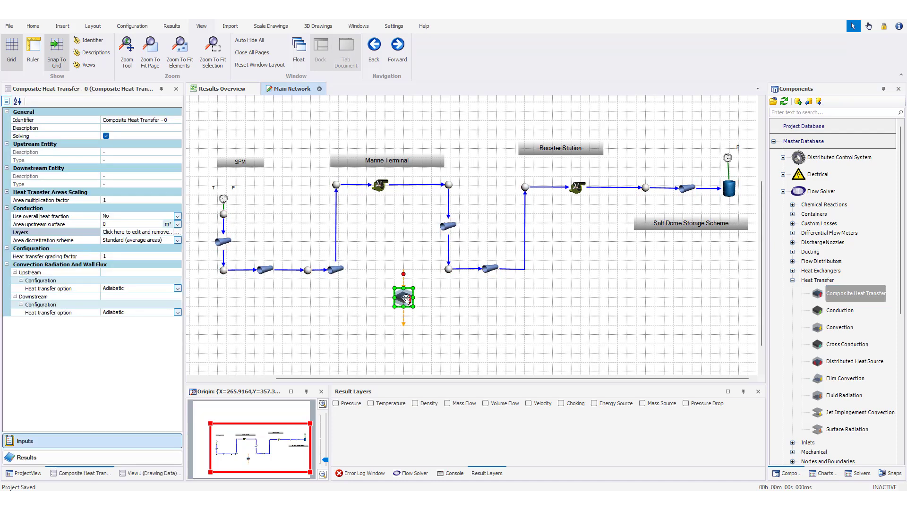
- Attach a Node to the upstream end of the composite heat transfer element
click(793, 281)
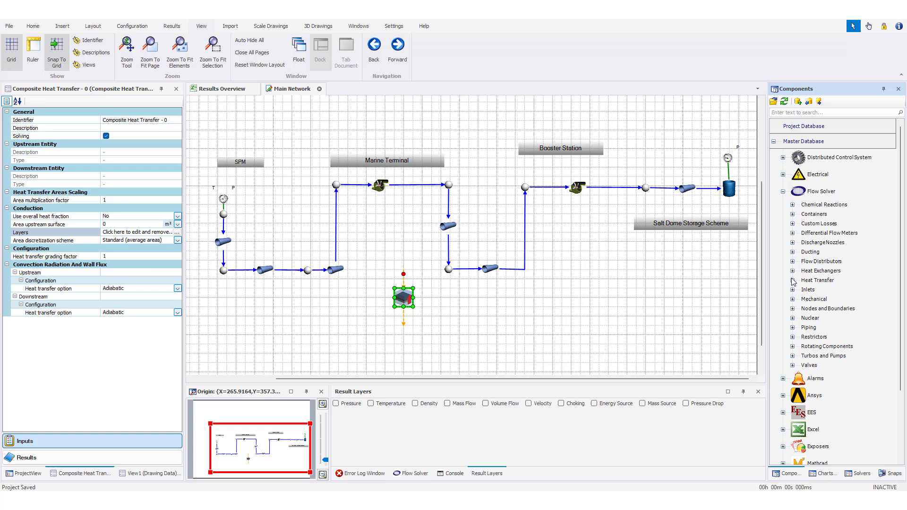
click(794, 309)
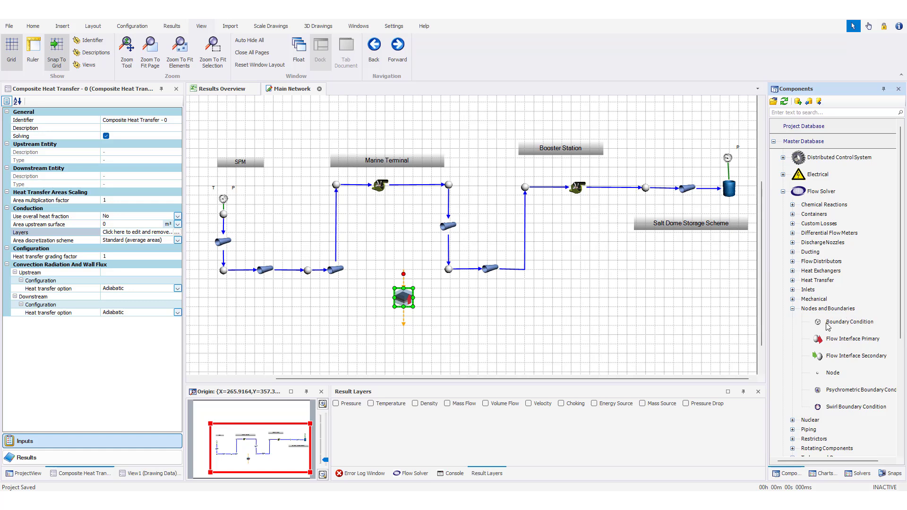
drag(831, 375, 405, 268)
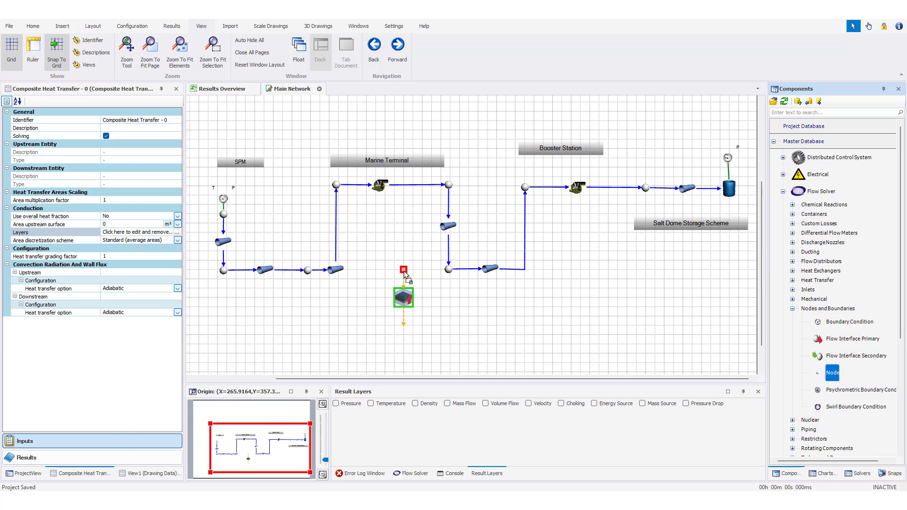
- Add a conduction layer to the composite heat transfer element with 0.05 m thickness in the element direction and 3 nodes
click(409, 302)
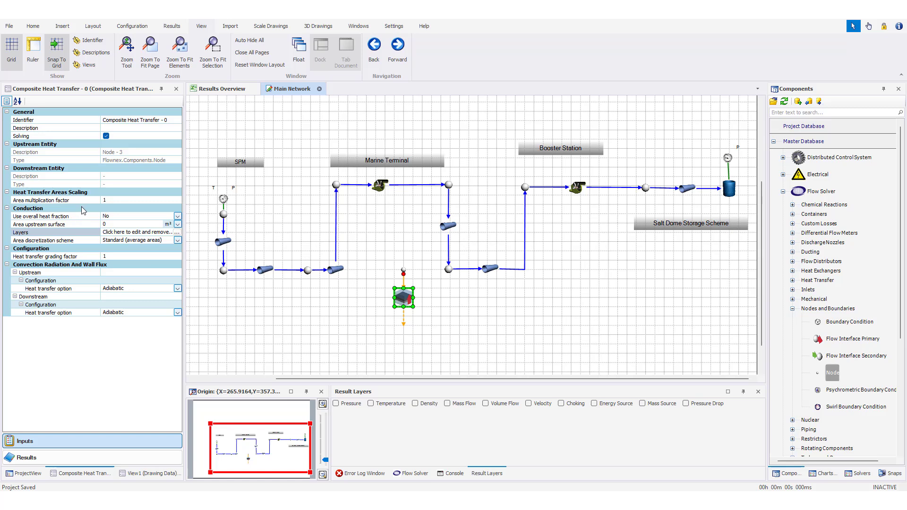
click(177, 232)
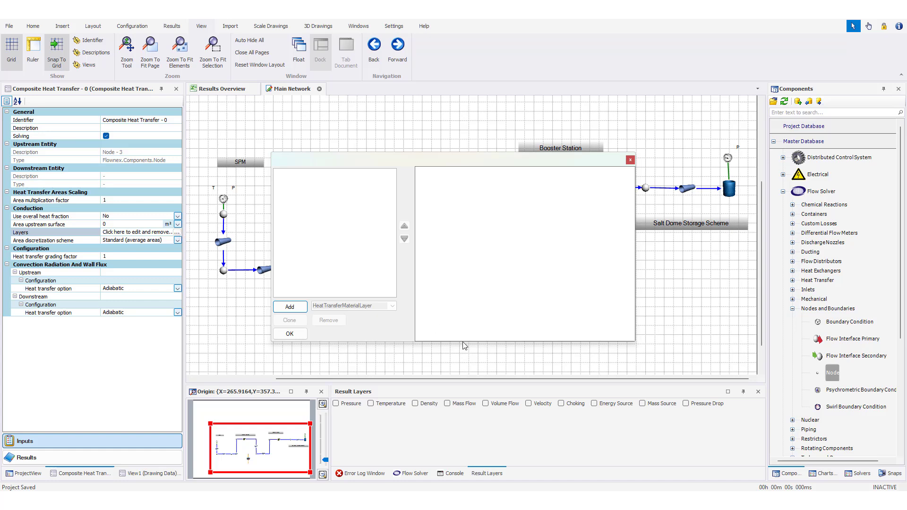
click(299, 309)
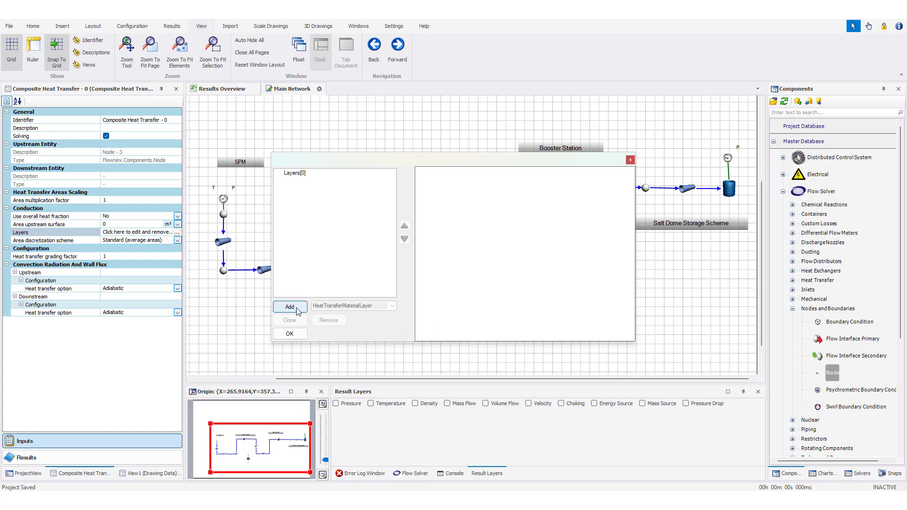
click(296, 174)
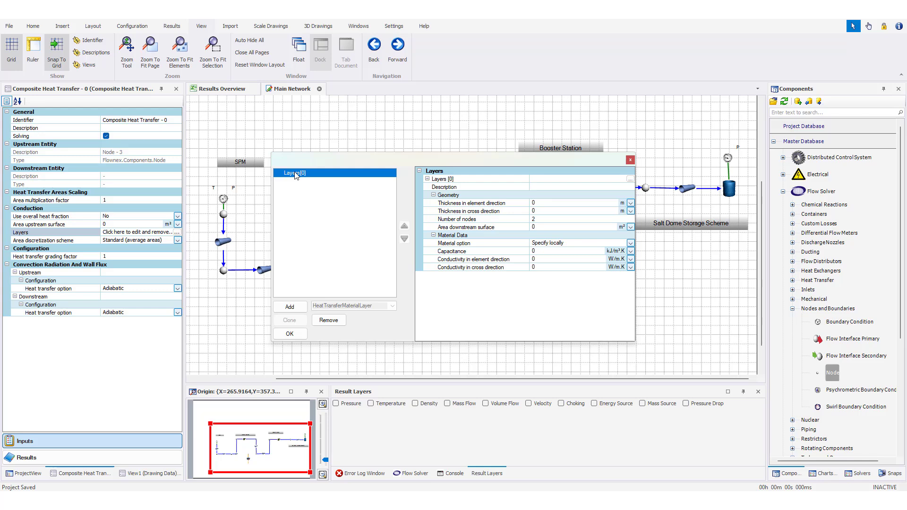
click(546, 203)
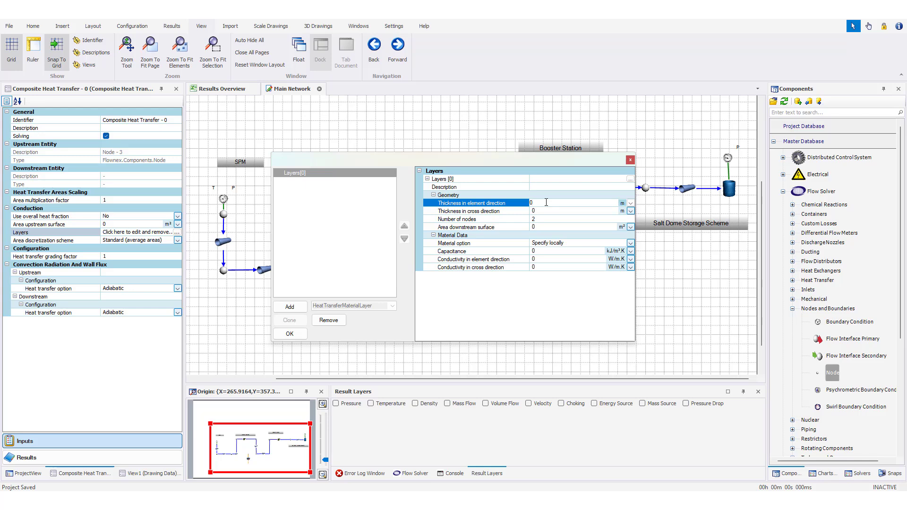
text(.05)
click(543, 219)
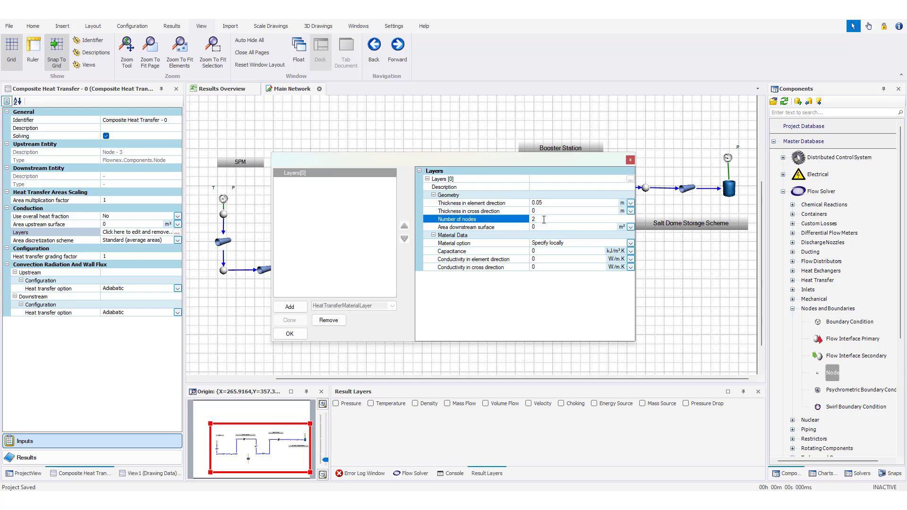
text(3)
- Assign the Carbon Steels - Plain Carbon metal to the layer by data reference, accept the layers, and review the layer's entries
click(630, 243)
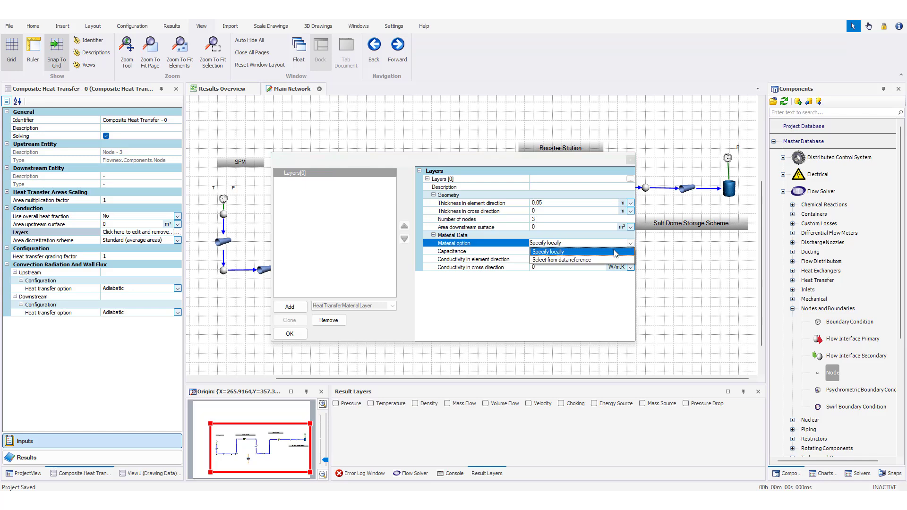
click(588, 260)
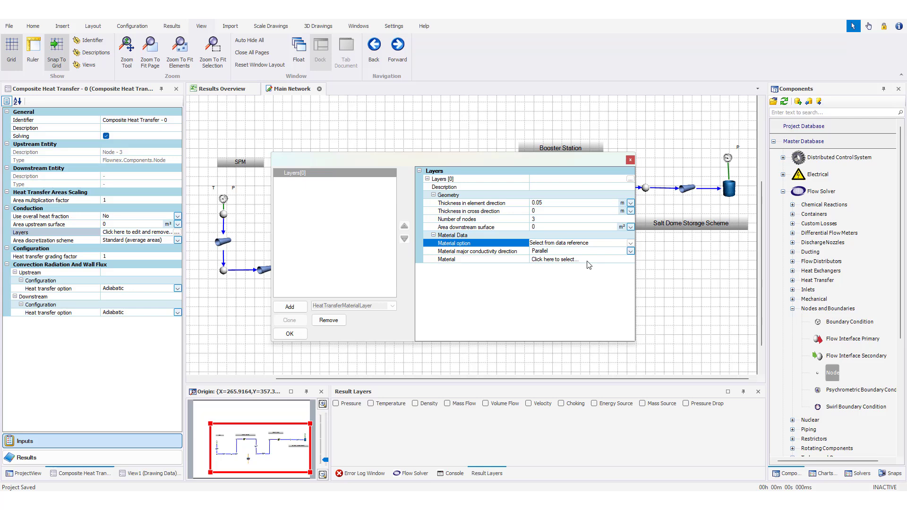
click(630, 259)
click(631, 260)
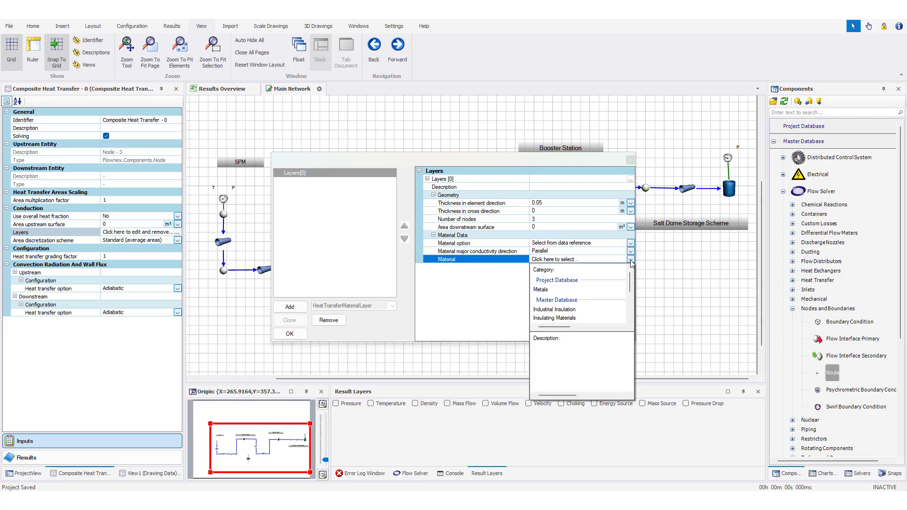
click(546, 292)
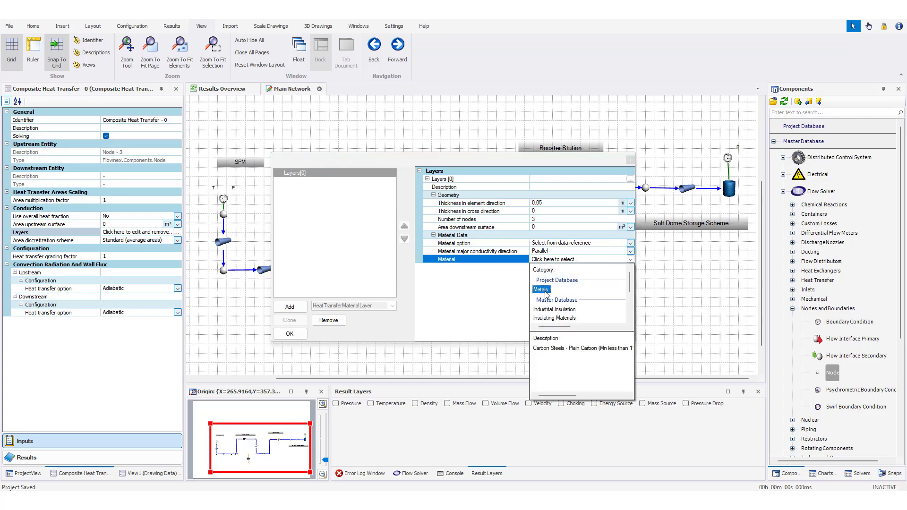
click(549, 350)
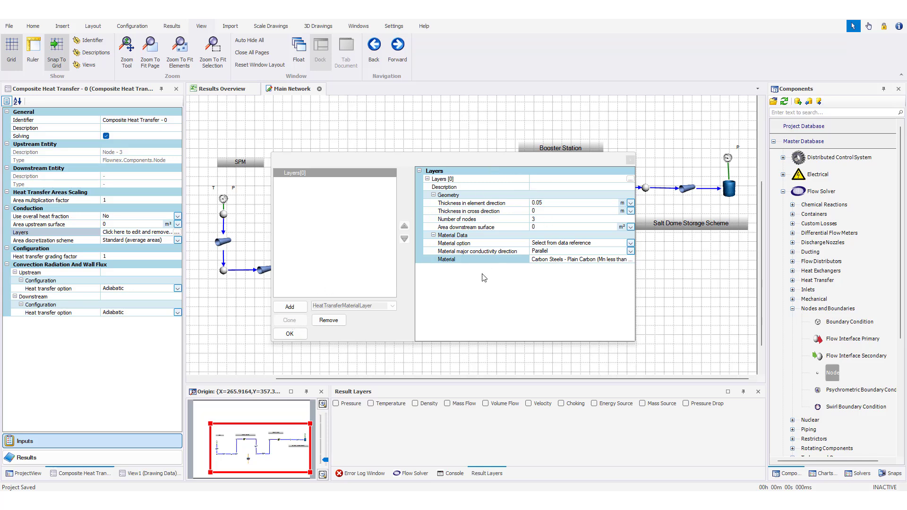
click(291, 335)
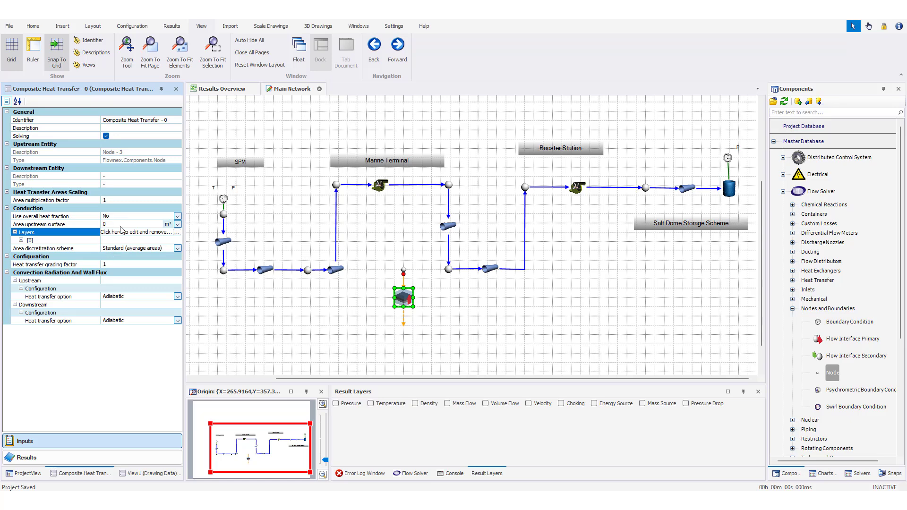
click(21, 240)
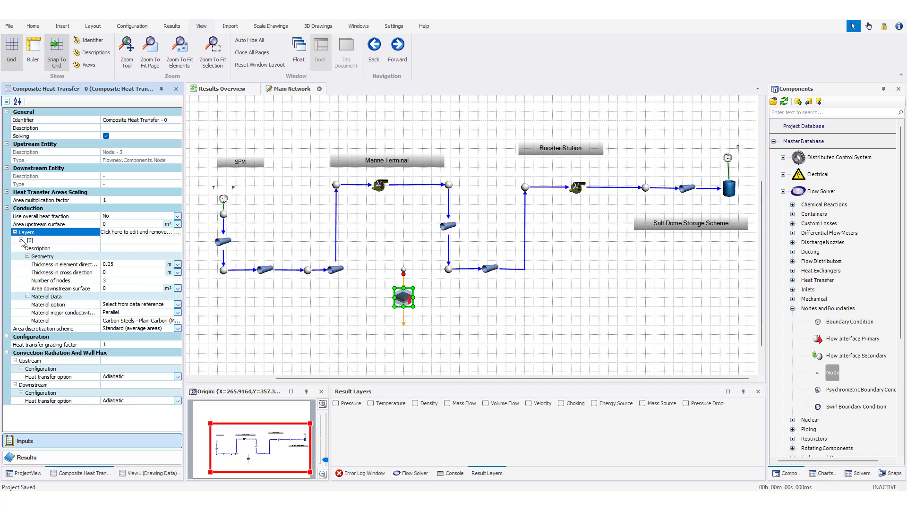
click(27, 256)
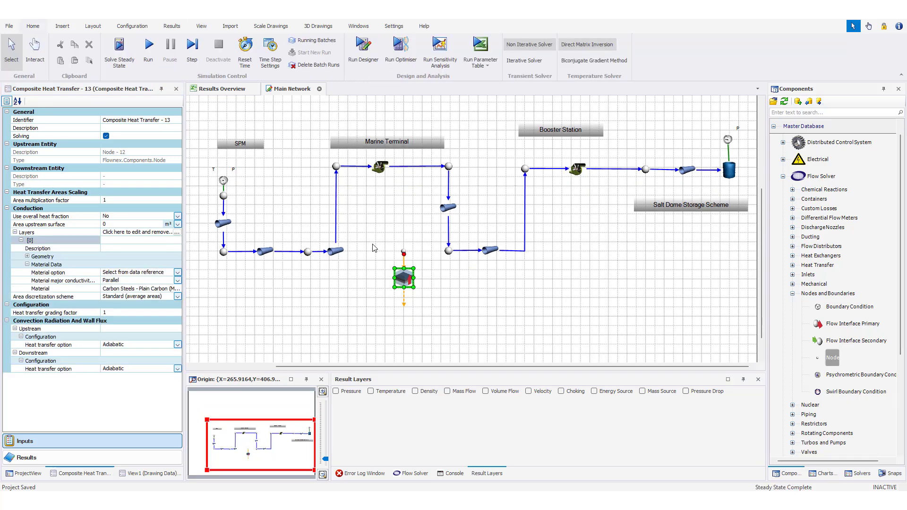
- Connect the composite heat transfer element and its node to the first horizontal pipe after the SPM, using downstream pipe areas for conduction
drag(369, 240, 433, 325)
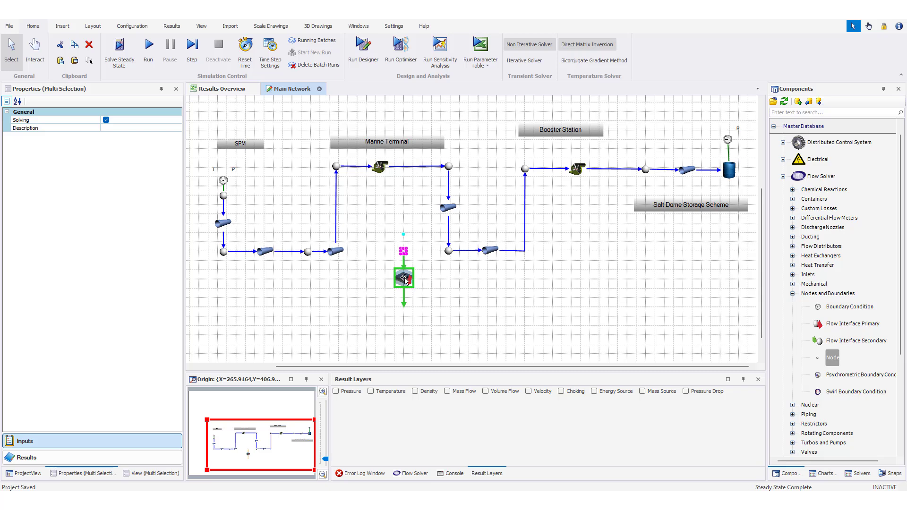
drag(405, 278, 267, 219)
click(266, 217)
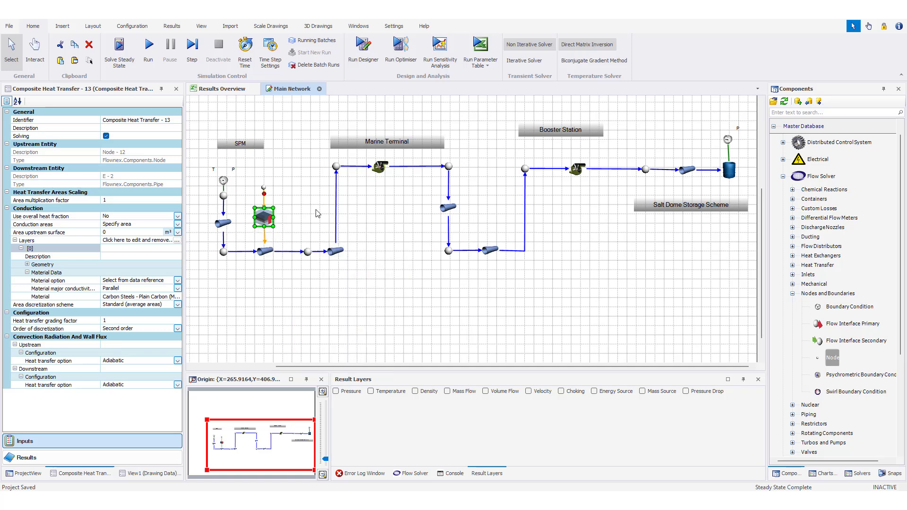
click(178, 224)
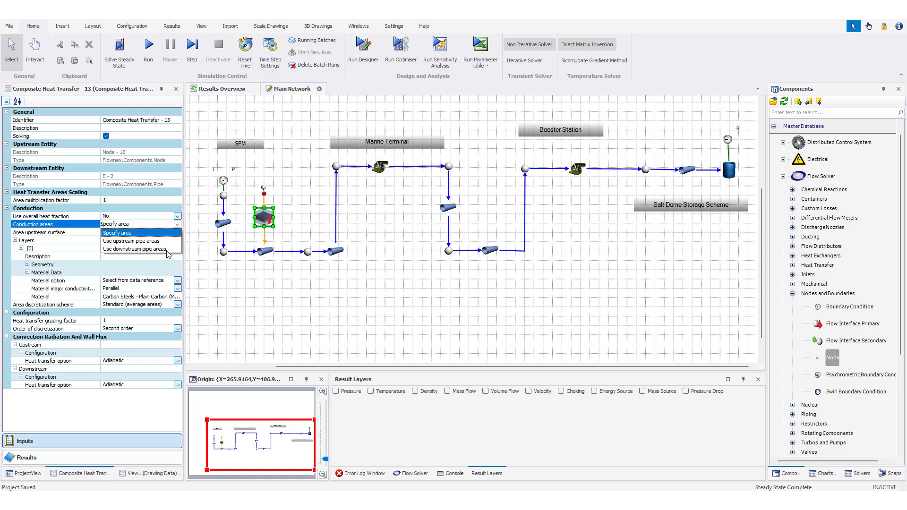
click(142, 249)
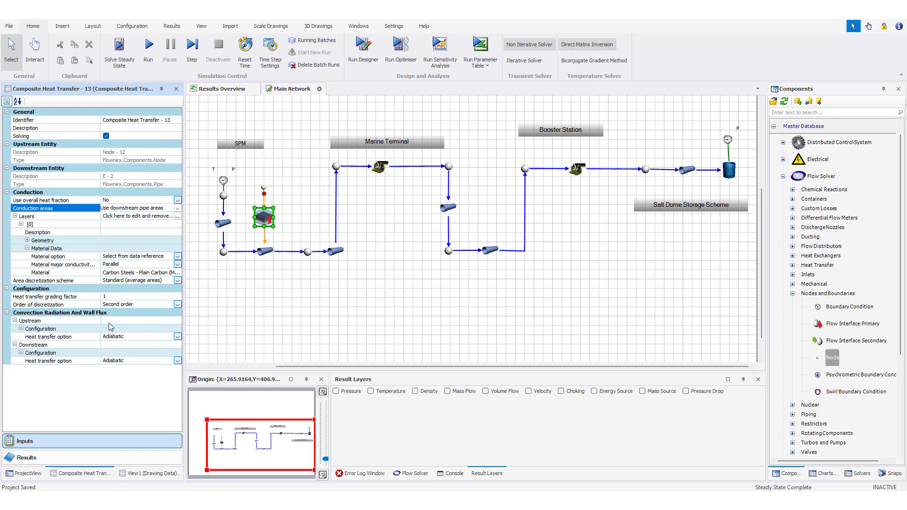
- Set the upstream heat transfer option to Convection with the convection option To ambient
click(178, 337)
click(178, 336)
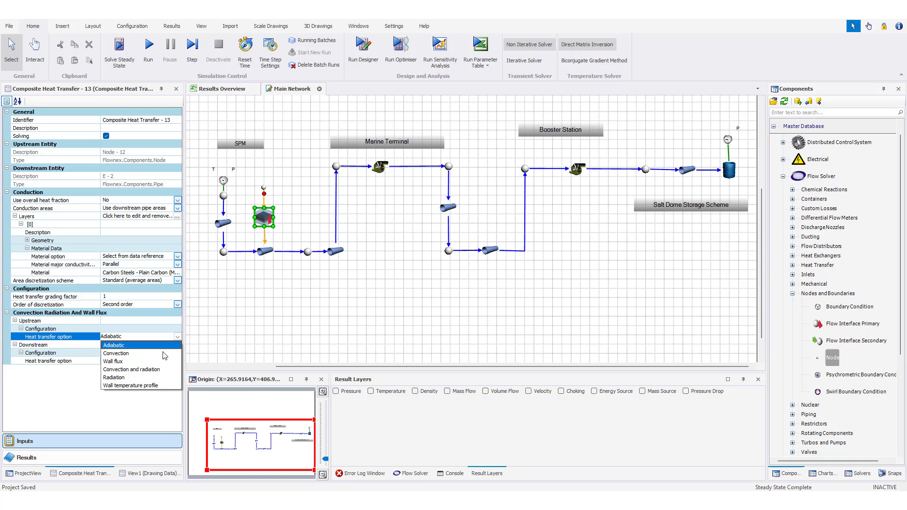
click(165, 354)
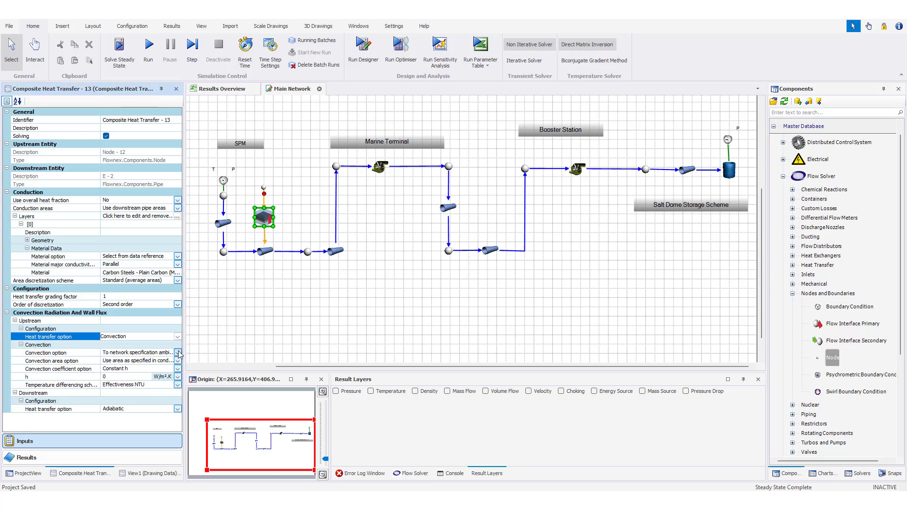
click(178, 353)
click(177, 352)
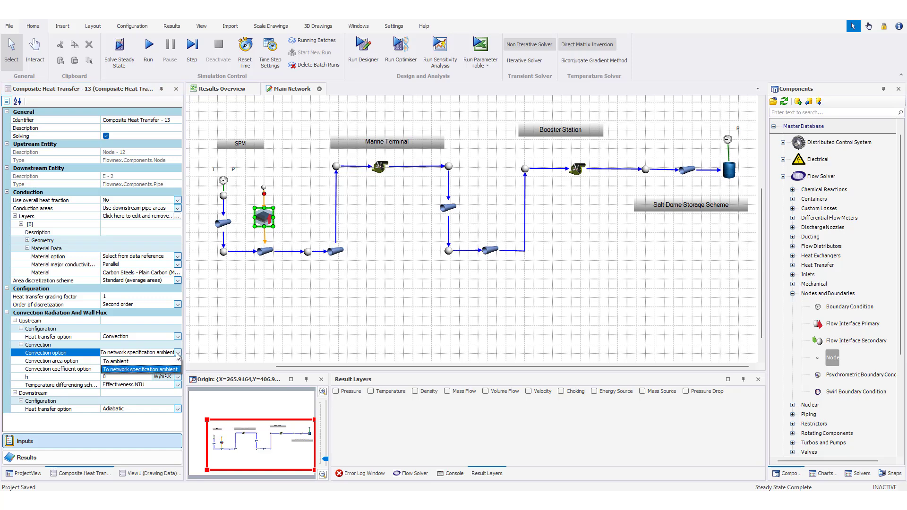
click(165, 361)
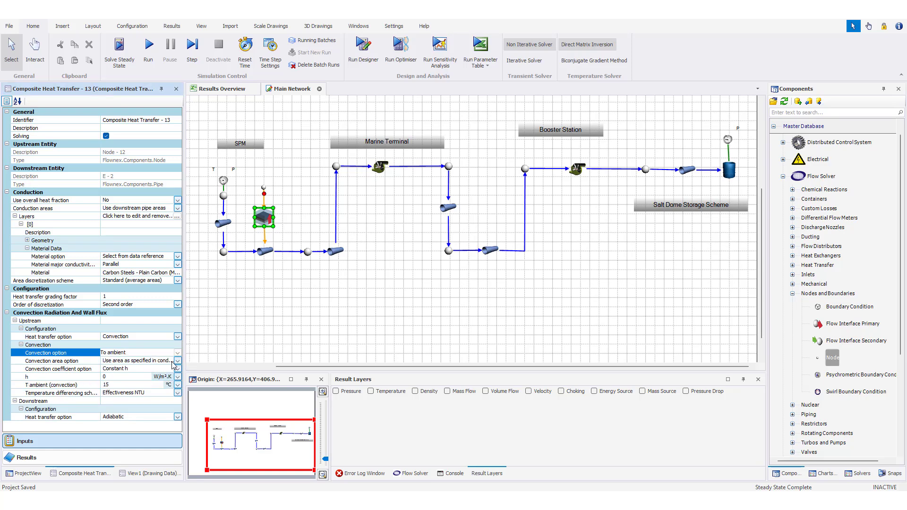
- Check the upstream convection area choices, keep the area as specified in conduction, and set h to 1000 W/m².K
click(178, 361)
click(178, 361)
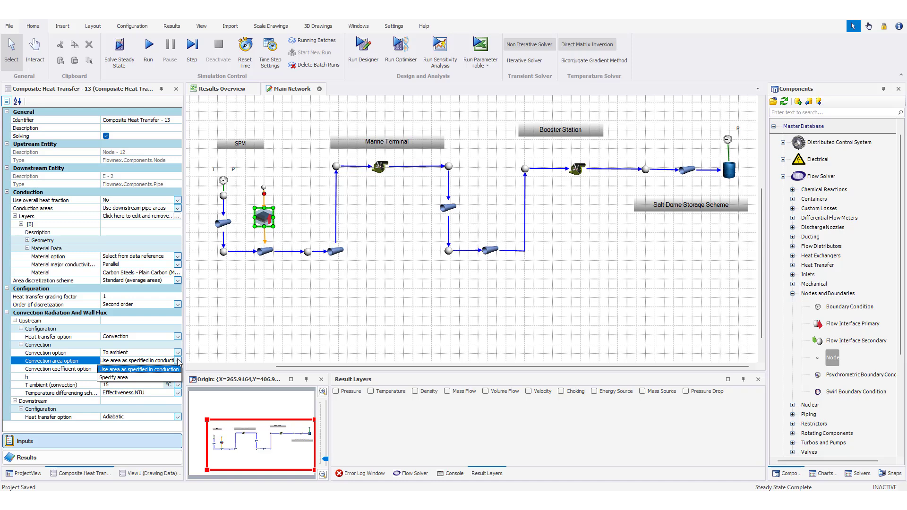
click(170, 346)
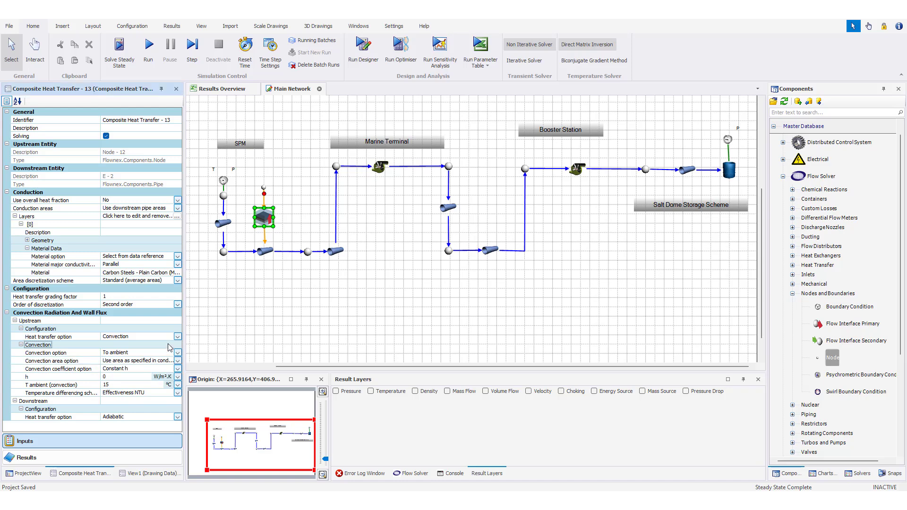
click(117, 377)
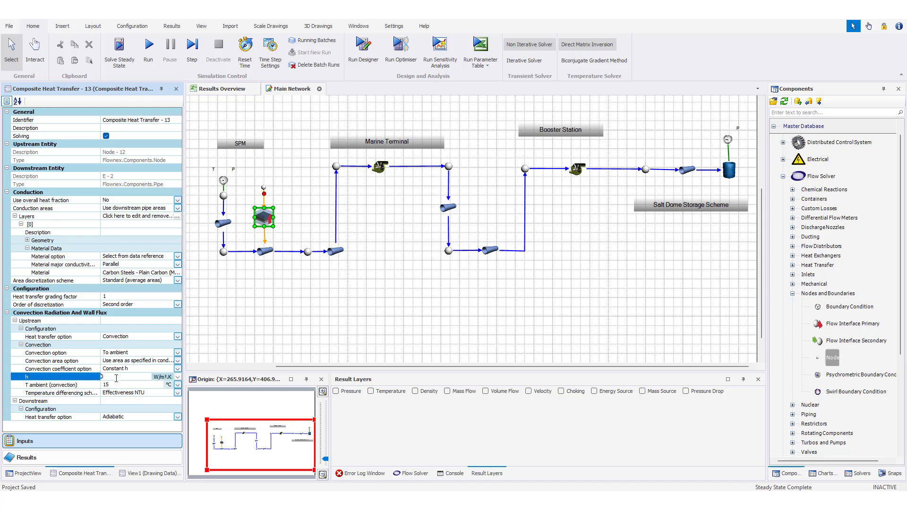
text(1000)
- Set the downstream heat transfer option to Convection and bring its convection inputs into view
click(178, 418)
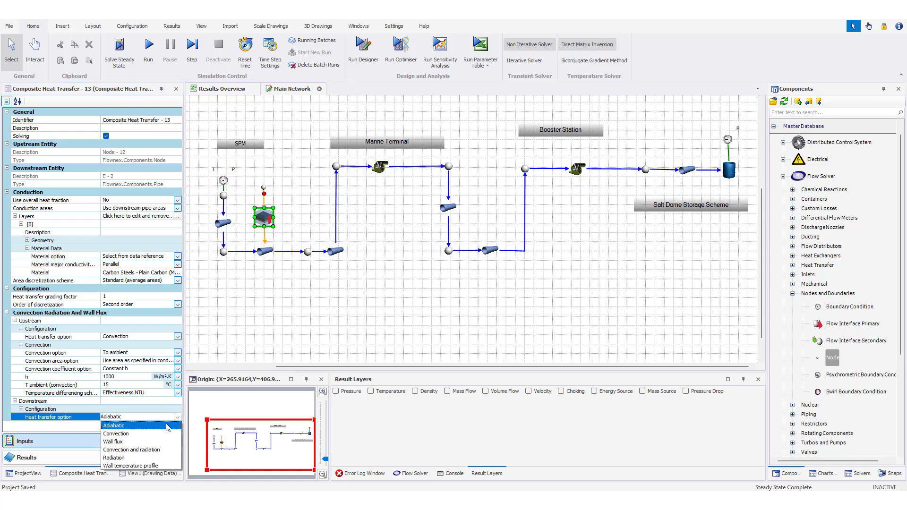
click(156, 433)
scroll(154, 393, down, 2)
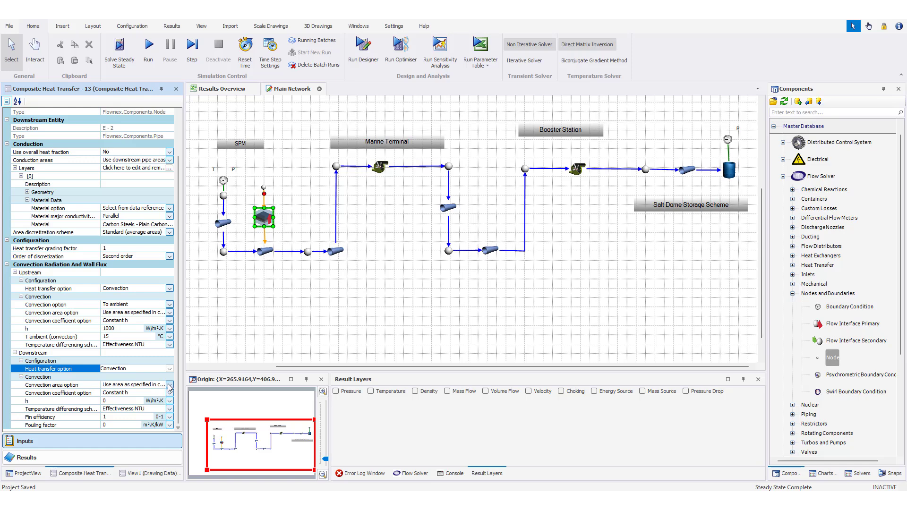
- Keep the downstream convection area as specified in conduction and set the downstream h to 60 W/m².K
click(169, 386)
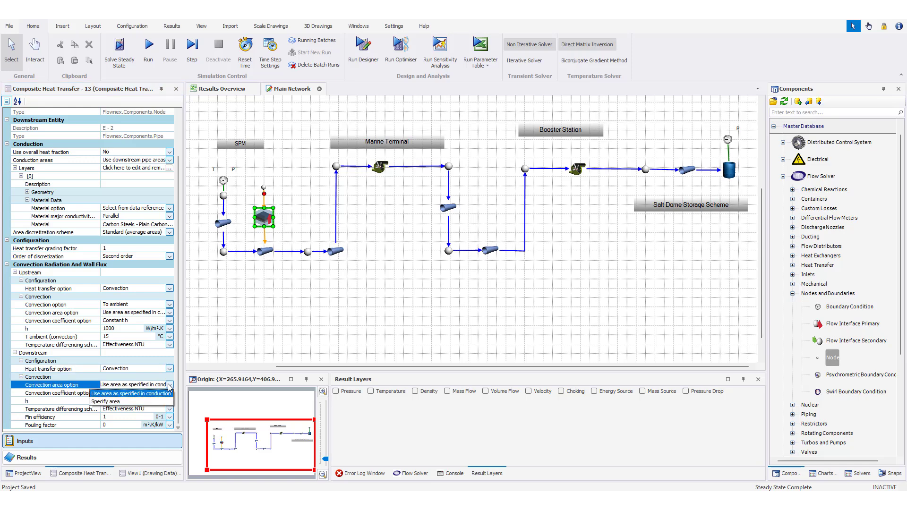
click(170, 386)
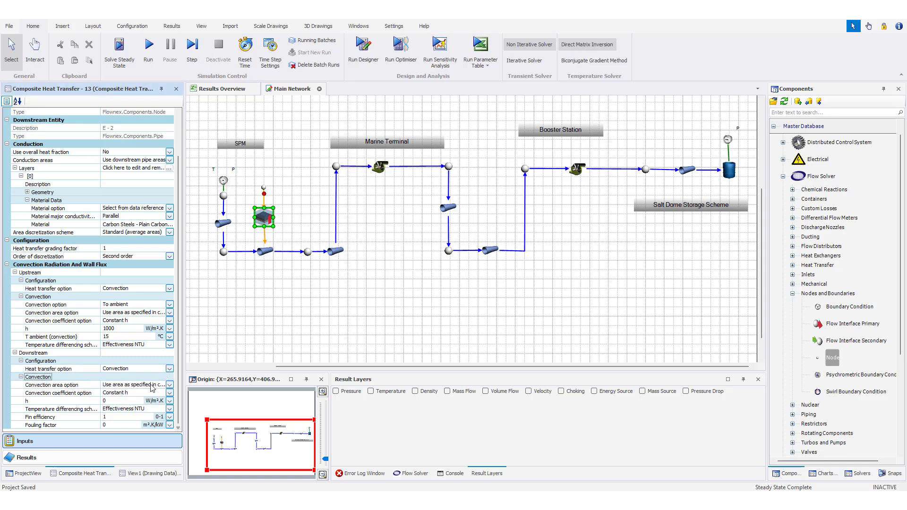
click(110, 402)
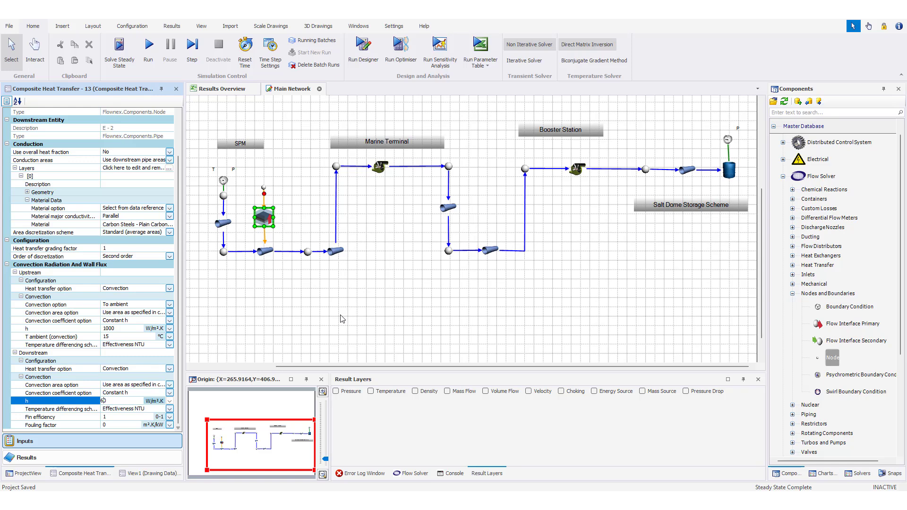
click(243, 307)
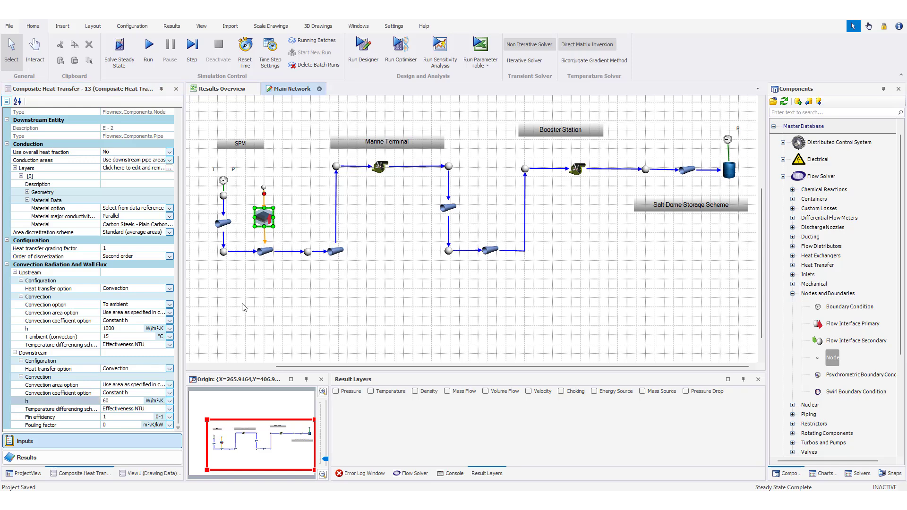
- Review the composite heat transfer element's conduction layer geometry and its upstream and downstream convection inputs
click(242, 304)
click(262, 218)
click(21, 176)
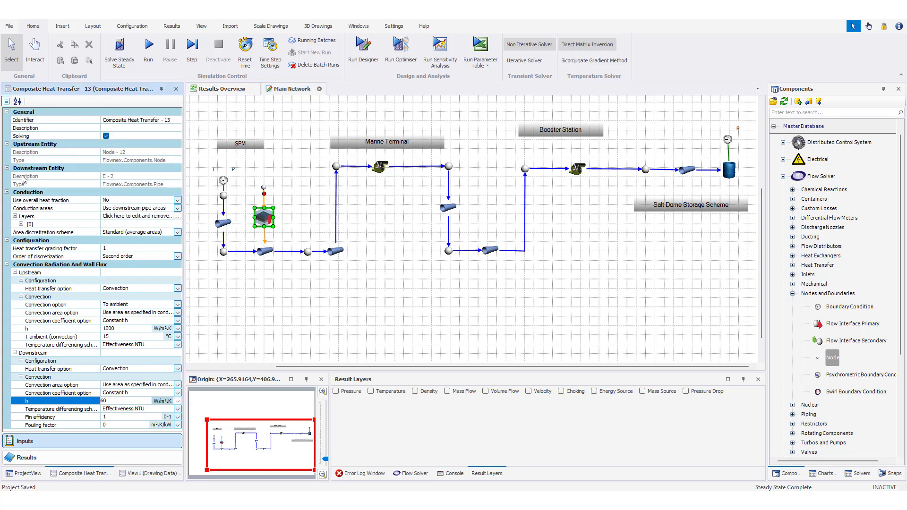
click(21, 224)
click(27, 241)
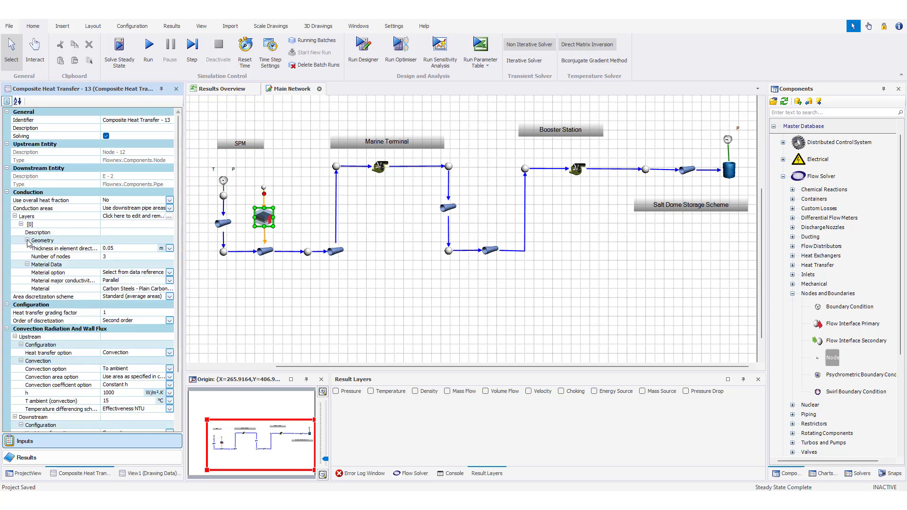
click(27, 241)
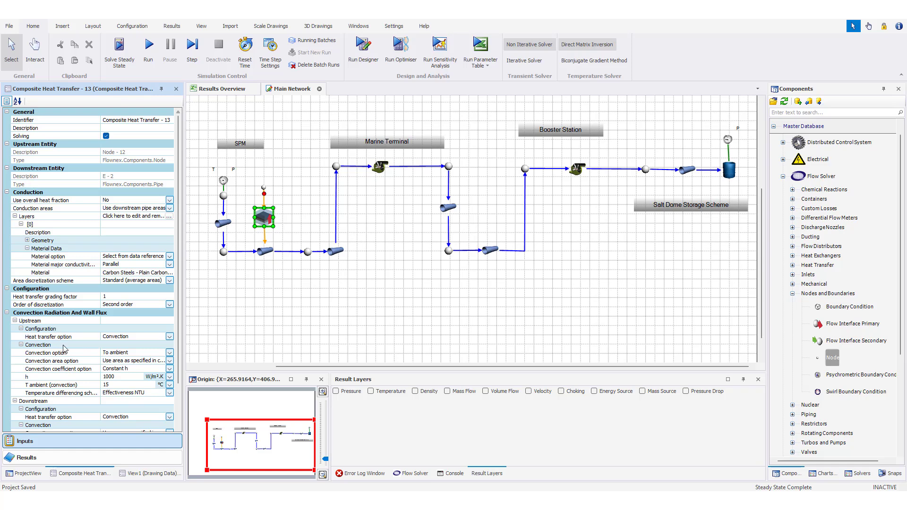
scroll(97, 428, down, 2)
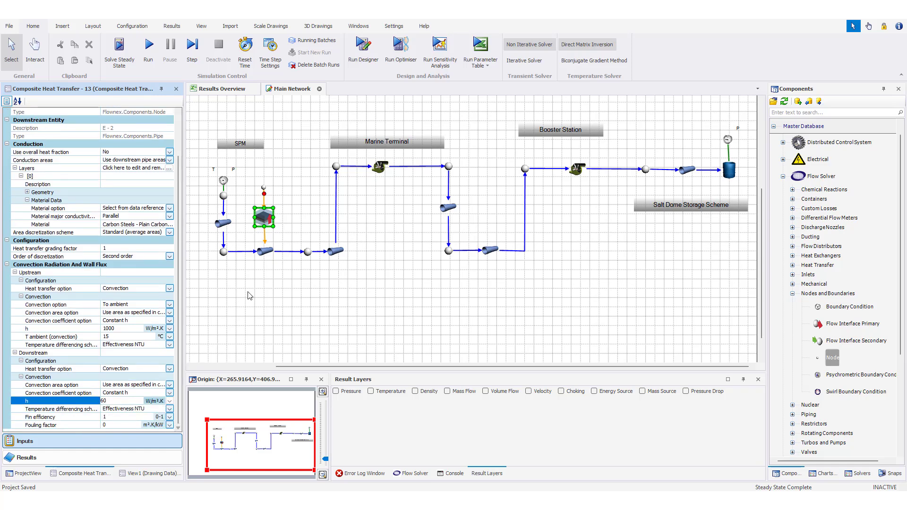
- Copy the composite heat transfer element with its node onto the horizontal pipe between the Marine Terminal and the Booster Station
drag(246, 177, 286, 244)
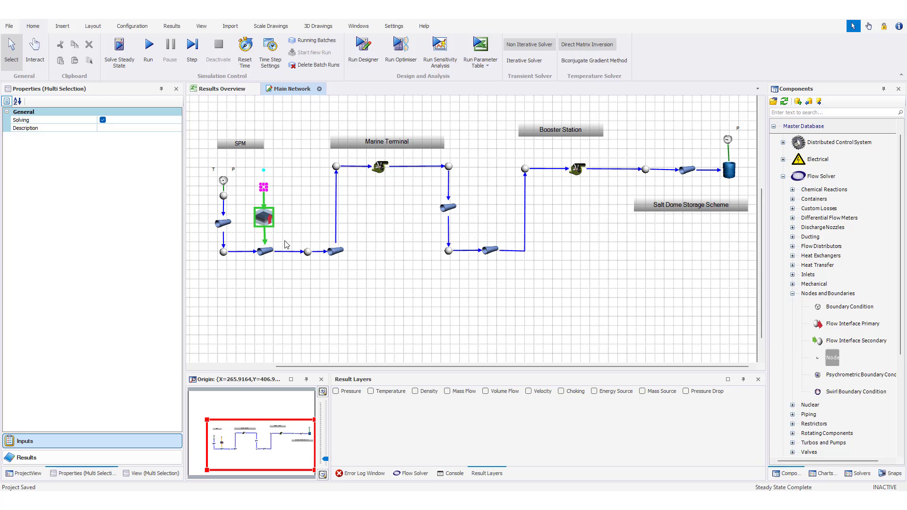
click(488, 201)
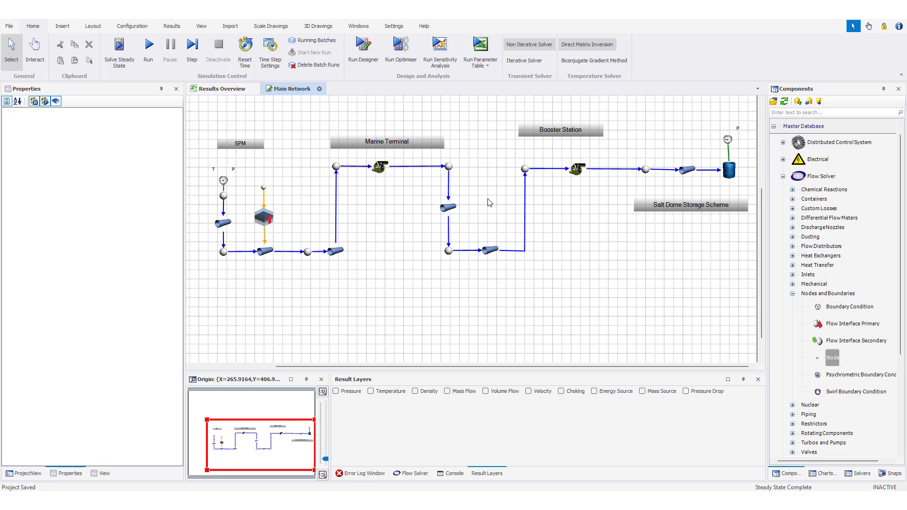
key(ctrl+v)
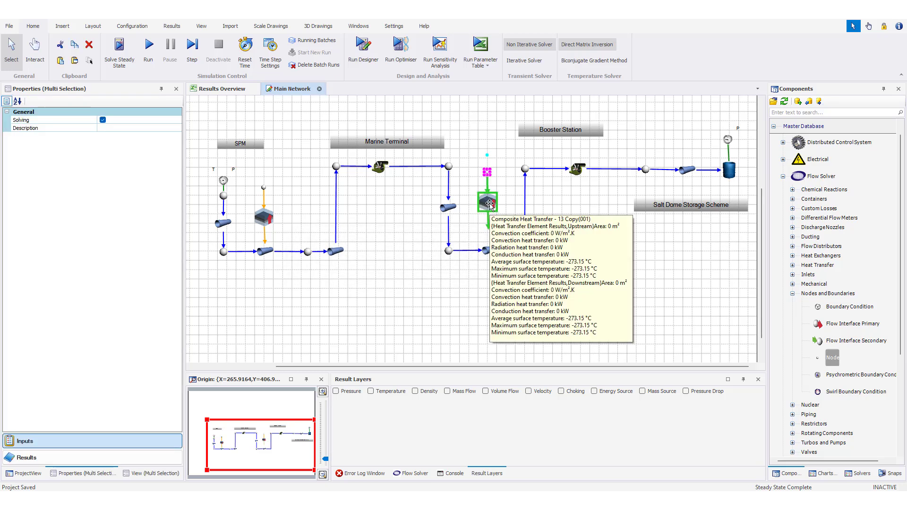
drag(490, 204, 491, 222)
- Nudge the copied heat transfer element up and slightly right so it sits centred between its node and pipe
click(491, 216)
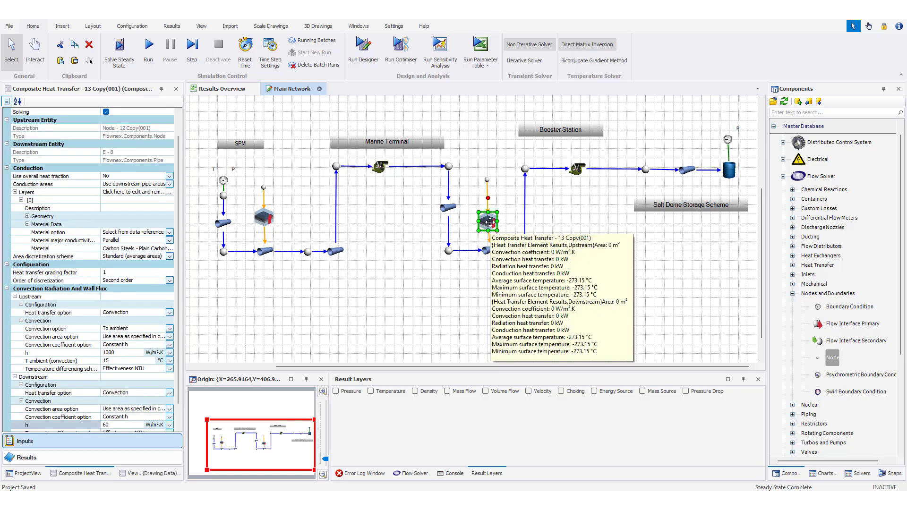
key(Up)
key(Up)
key(Up)
key(Up)
key(Up)
key(Up)
key(Up)
key(Up)
key(Up)
key(Up)
key(Right)
key(Right)
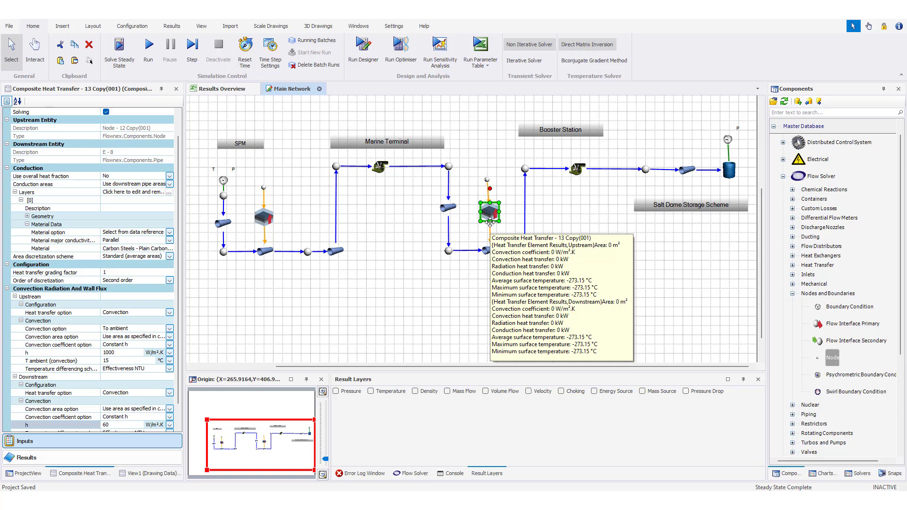
click(586, 222)
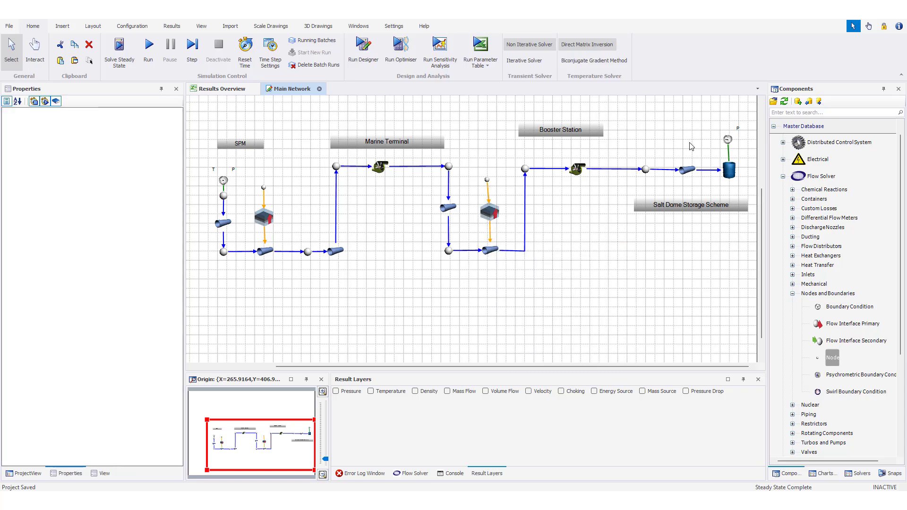
- Paste another heat transfer element with its node onto the pipe before the salt dome storage tank and nudge it above the pipe
key(ctrl+v)
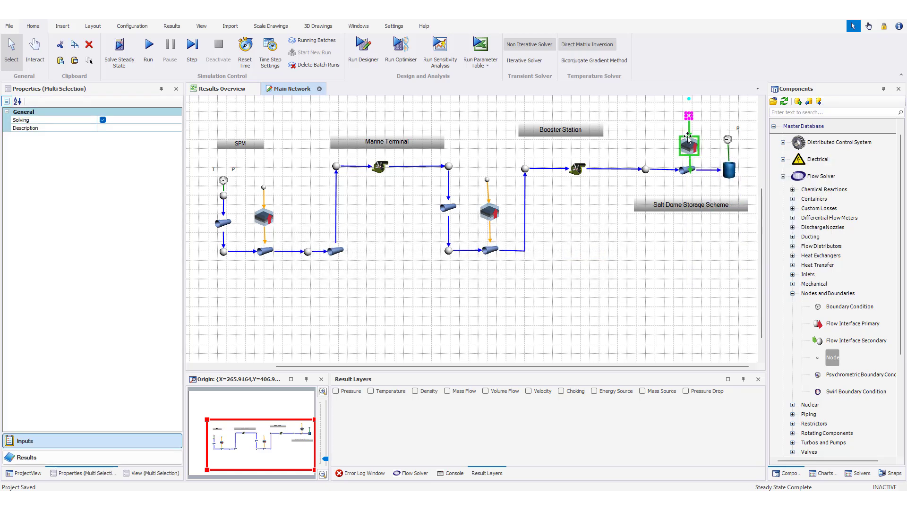
key(Up)
key(Up)
key(Up)
key(Up)
key(Up)
key(Up)
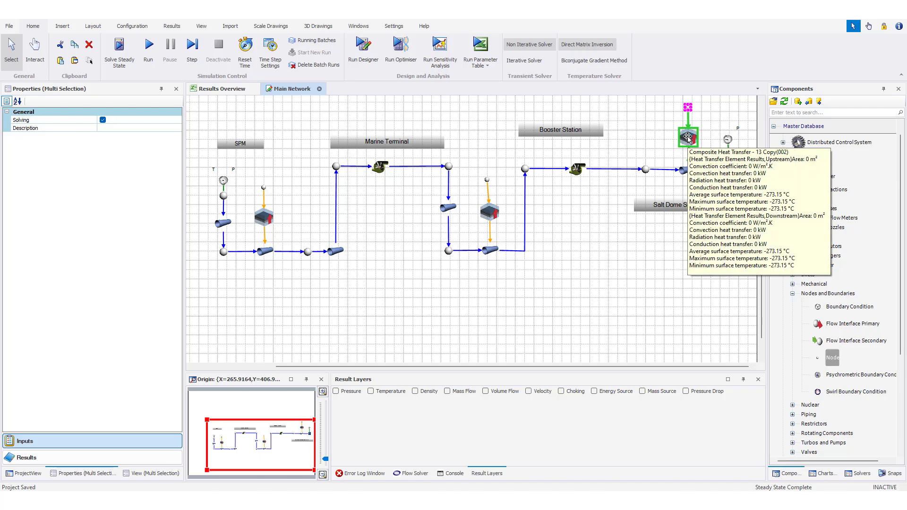
key(Left)
key(Left)
key(Escape)
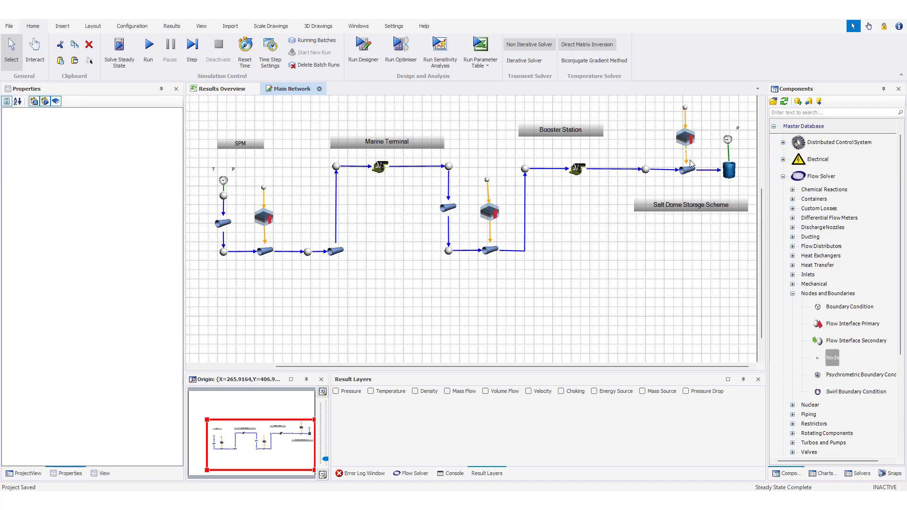
- Fine-tune the position of the heat transfer element above the salt dome storage pipe
drag(688, 141, 687, 147)
key(Up)
key(Up)
key(Up)
key(Up)
key(Up)
key(Up)
key(Up)
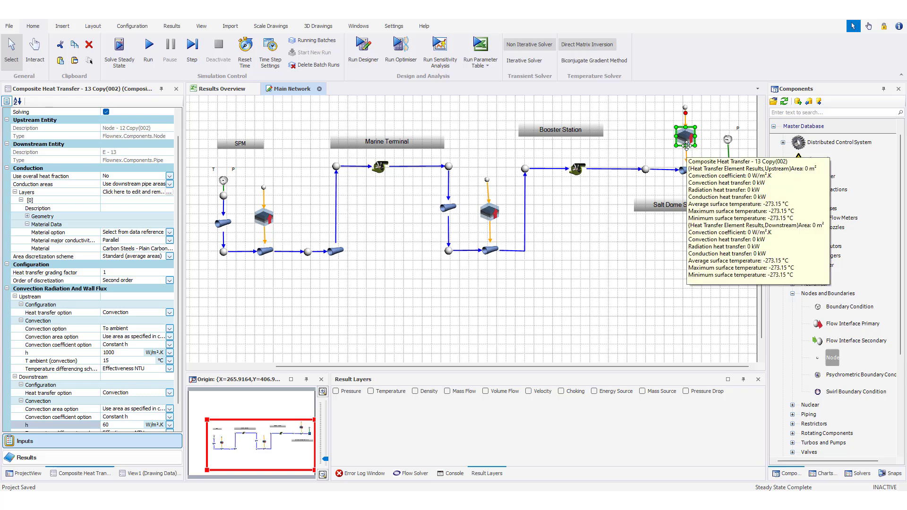
click(647, 292)
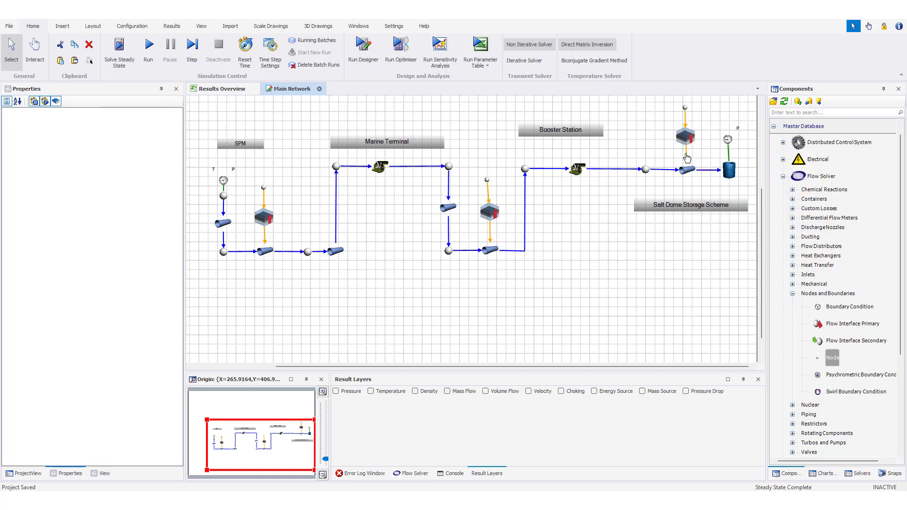
click(695, 138)
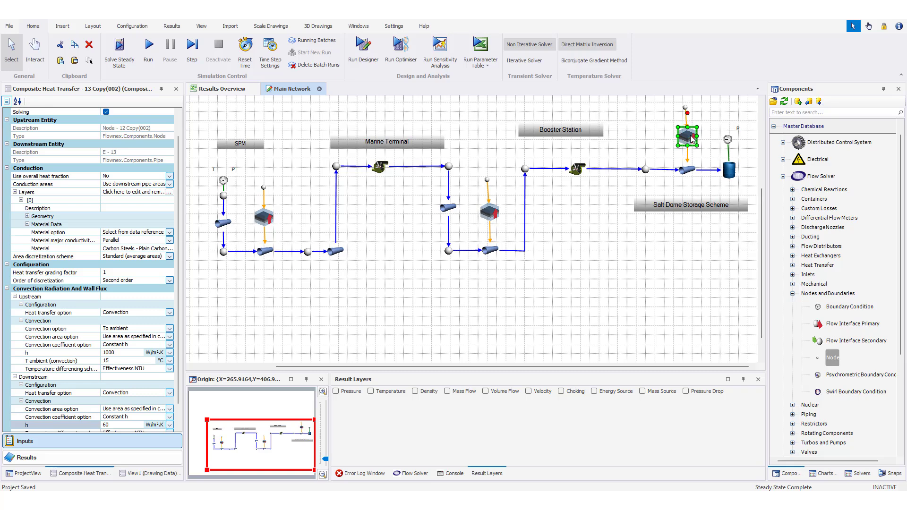
- Align the three heat transfer nodes vertically with the composite heat transfer elements below them
click(685, 108)
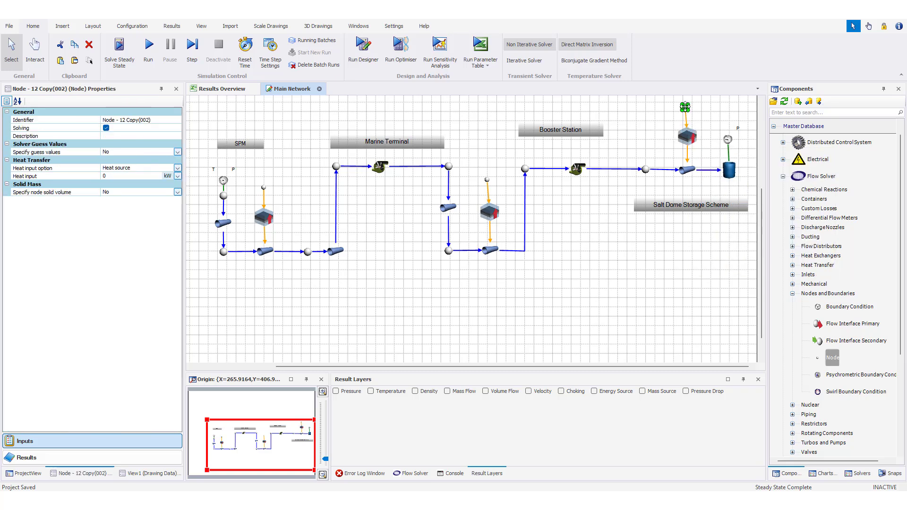
mouse_move(685, 108)
click(487, 179)
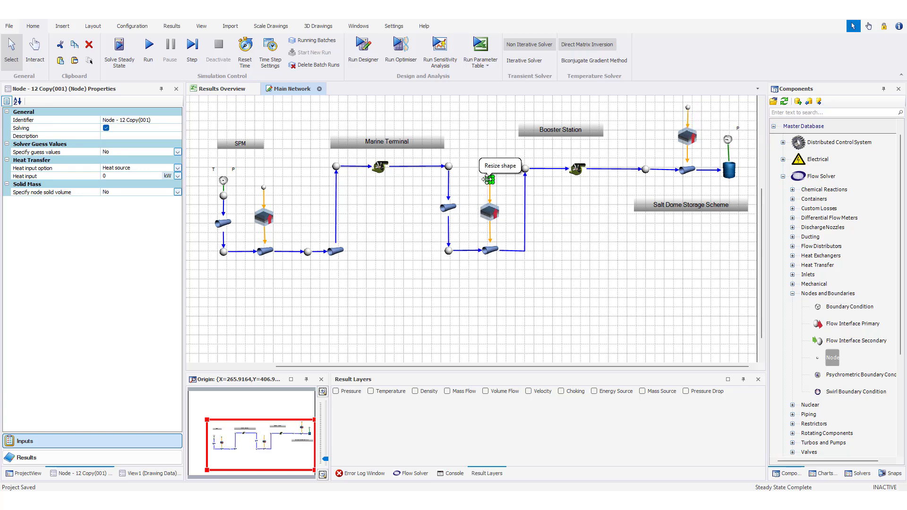
click(264, 188)
drag(263, 187, 265, 188)
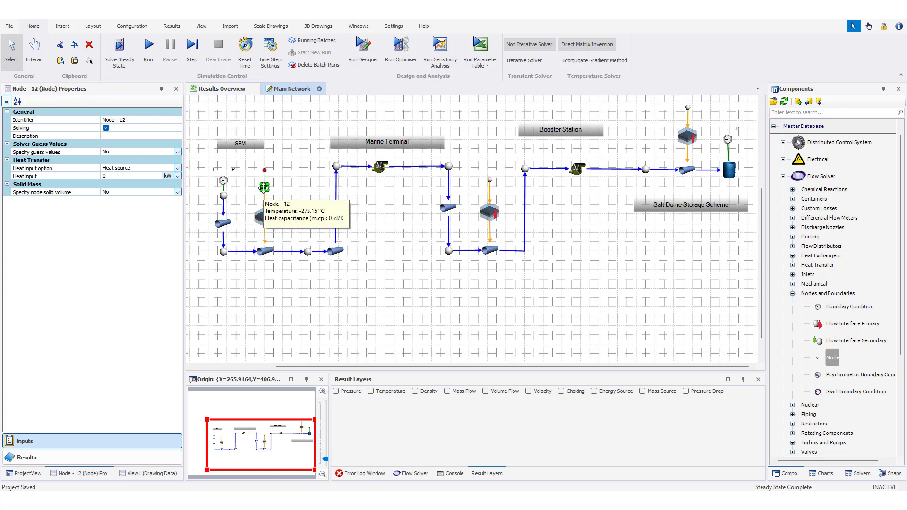
click(270, 218)
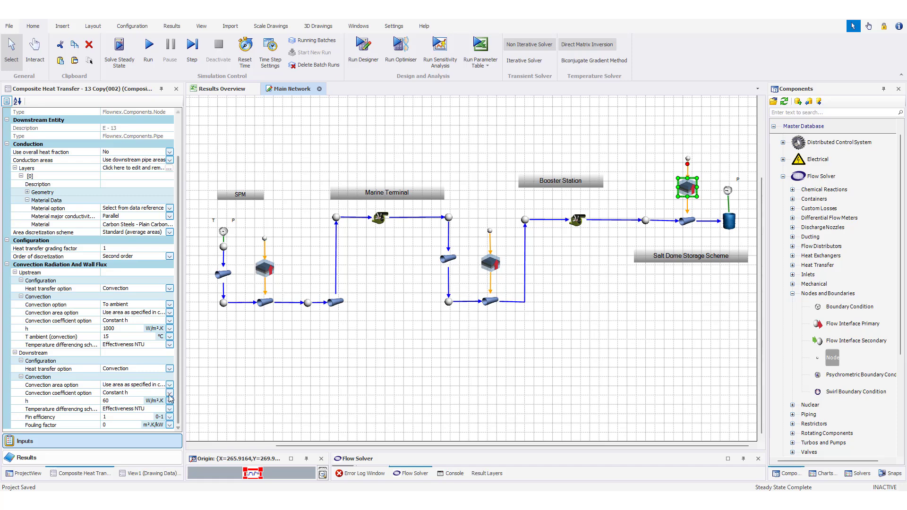
- For the salt dome pipe's heat transfer element, set the upstream h to 20 W/m².K and T ambient to 25 °C
click(126, 328)
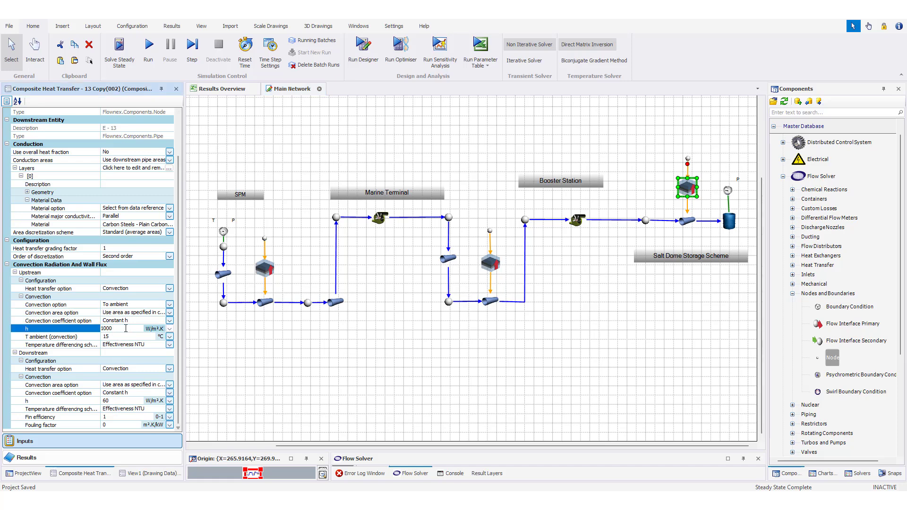
key(BackSpace)
key(BackSpace)
key(BackSpace)
key(BackSpace)
text(20)
click(120, 336)
key(BackSpace)
key(BackSpace)
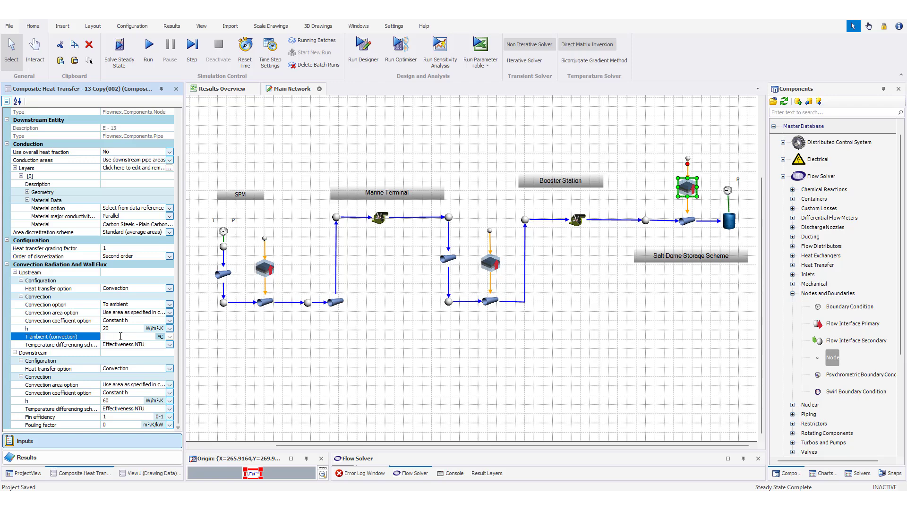
text(25)
click(259, 363)
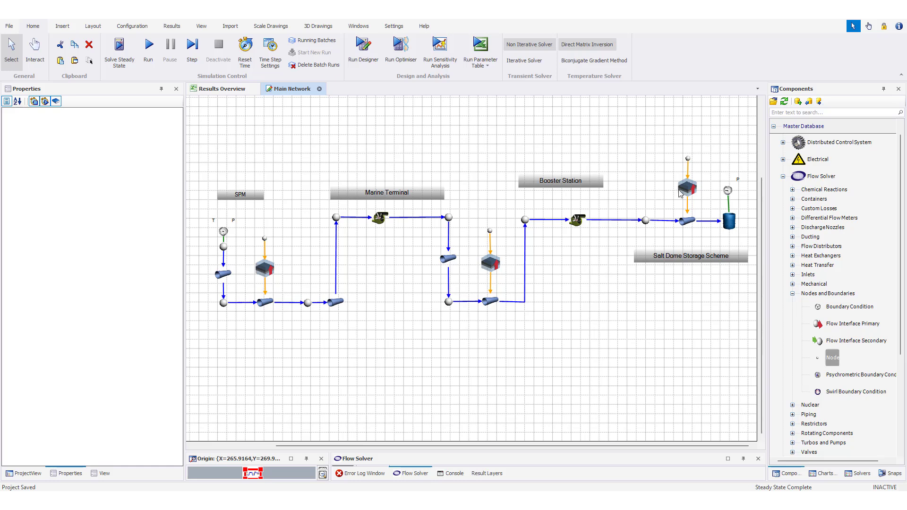
click(696, 189)
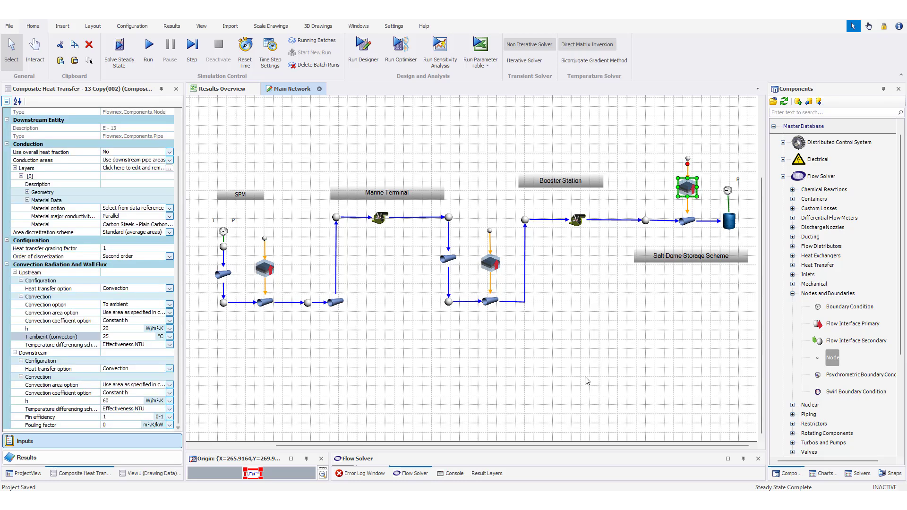
click(387, 365)
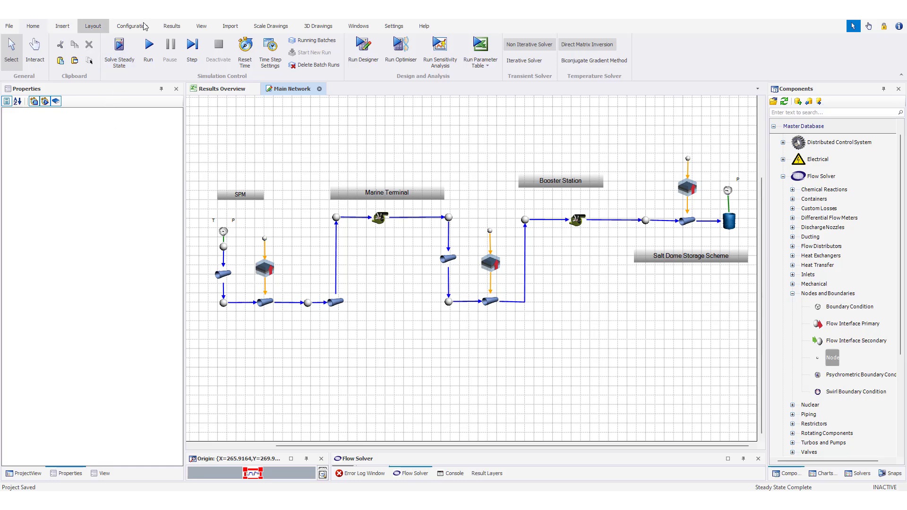
- Solve the network for steady state and enlarge the Flow Solver output to read the solver status
click(119, 59)
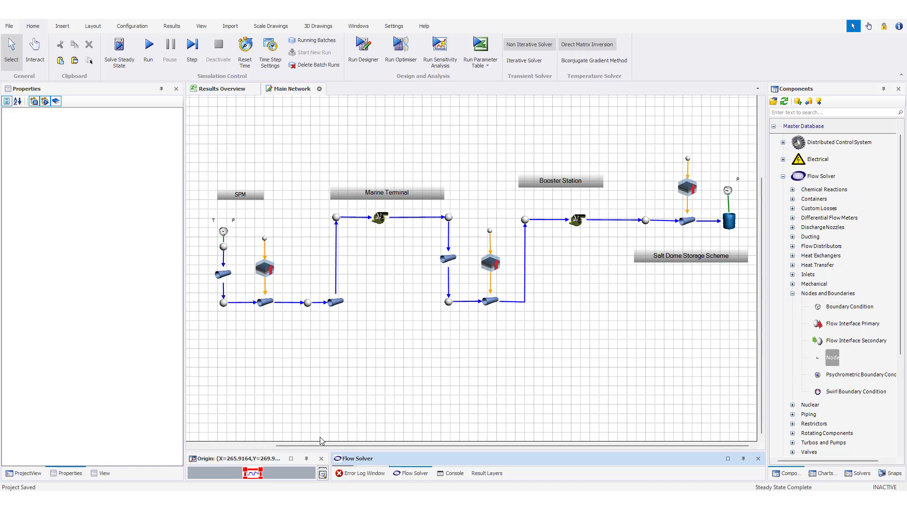
drag(326, 451, 327, 378)
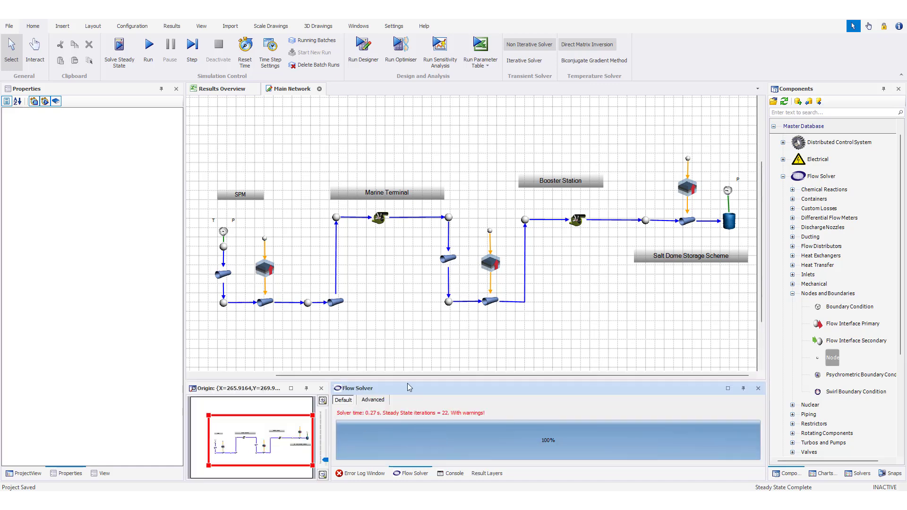
drag(407, 381, 407, 360)
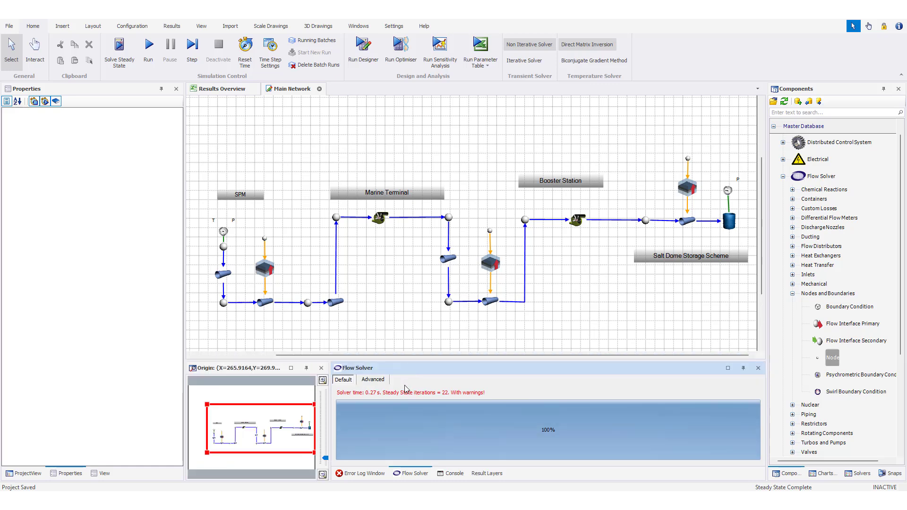
- Check the console output and display the Temperature result layer on the pipeline network
click(456, 476)
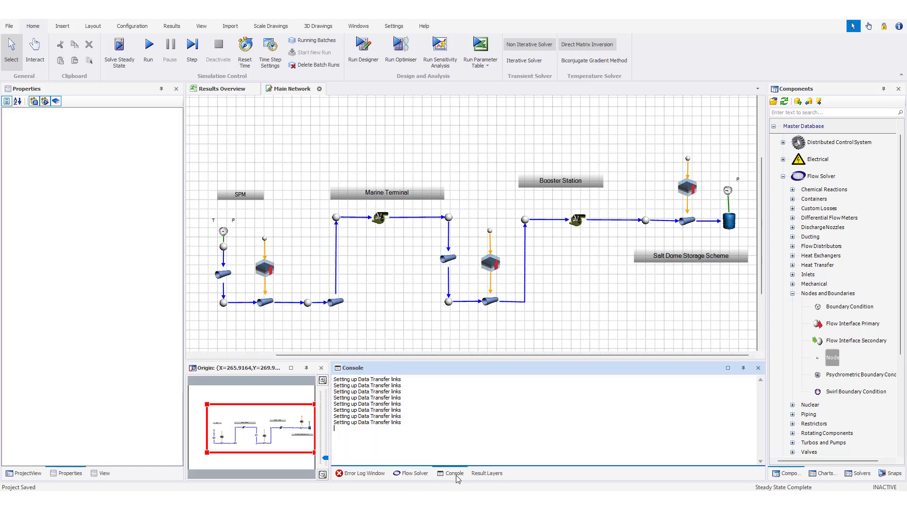
click(489, 476)
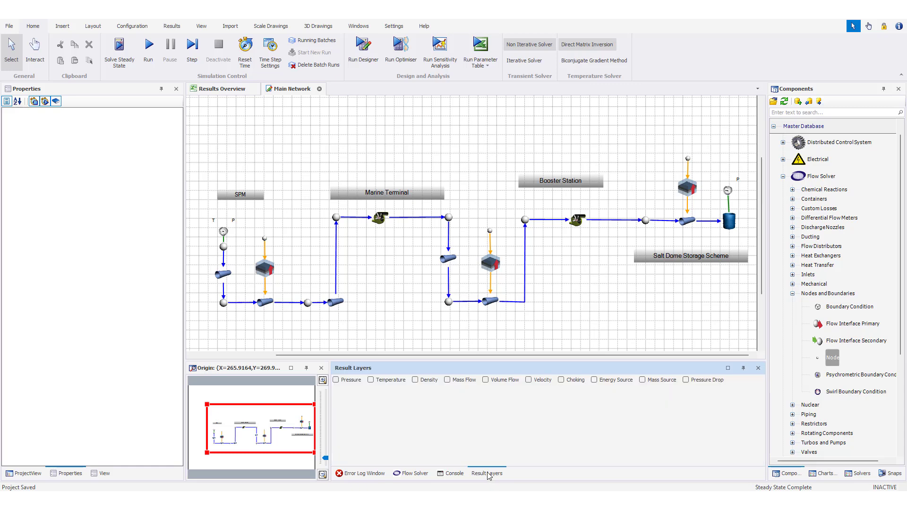
click(371, 380)
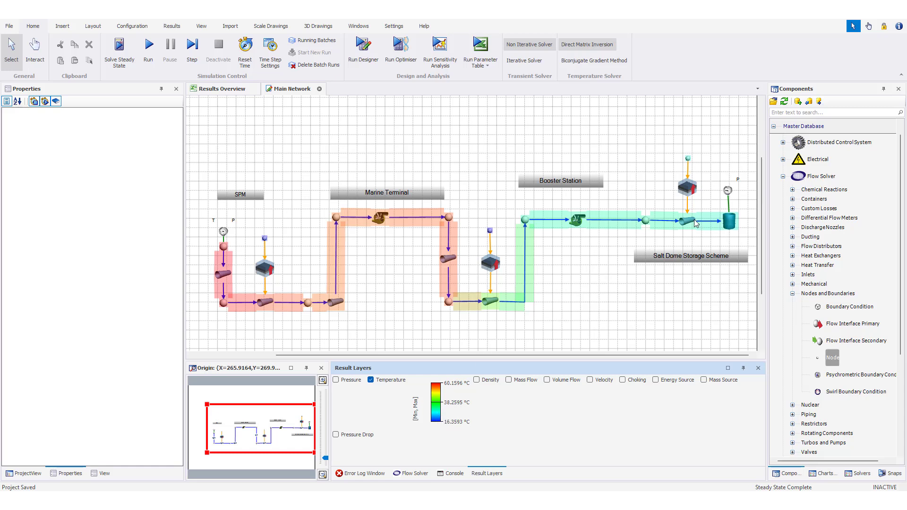
- Examine the flow results of the storage supply pipe in the salt dome storage scheme
mouse_move(687, 222)
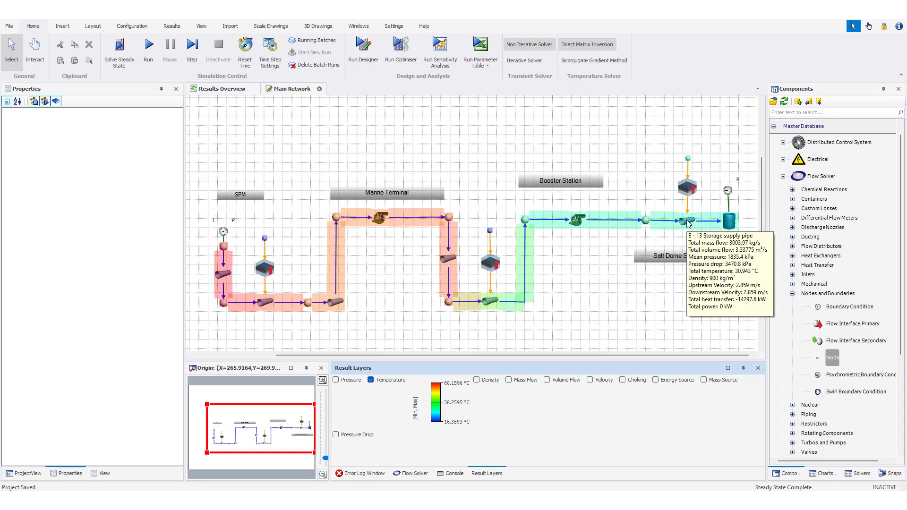
click(687, 222)
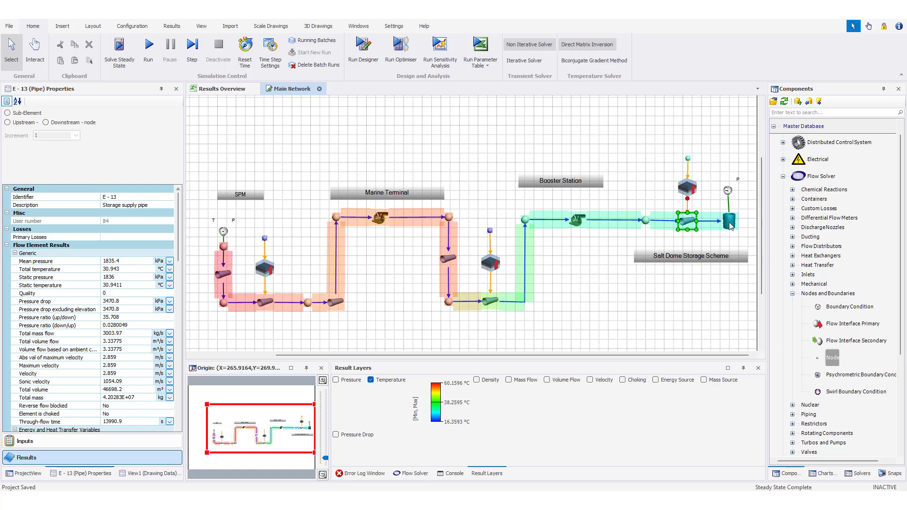
mouse_move(731, 226)
- Replace the Temperature result layer with Mass Flow, and switch to the Velocity layer to compare the pipes
click(370, 380)
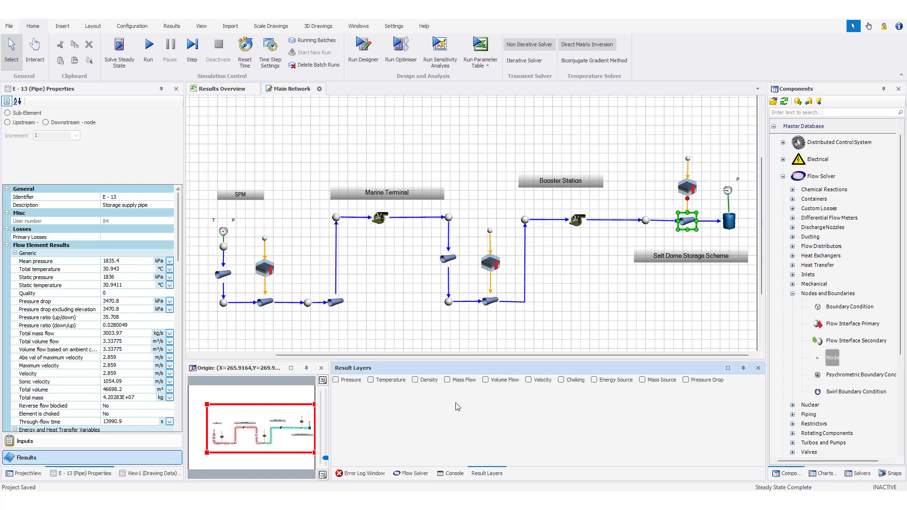
click(447, 380)
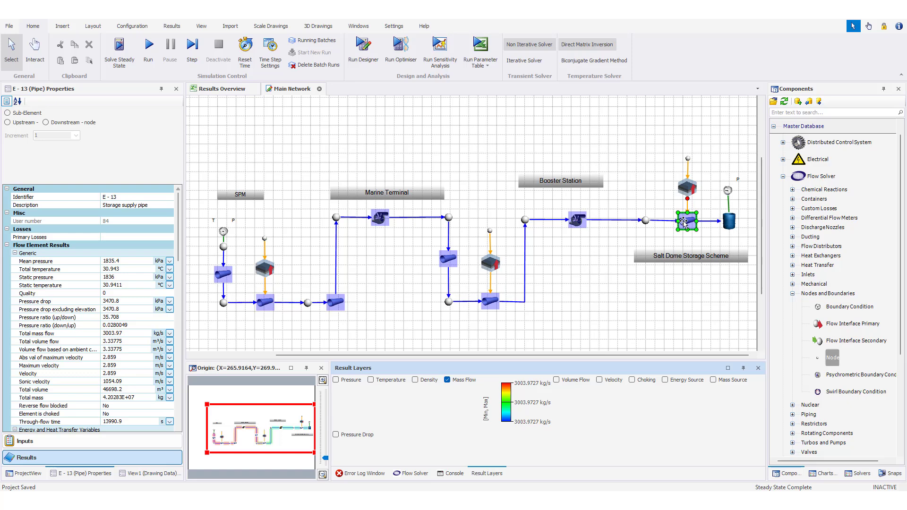
mouse_move(684, 222)
click(599, 381)
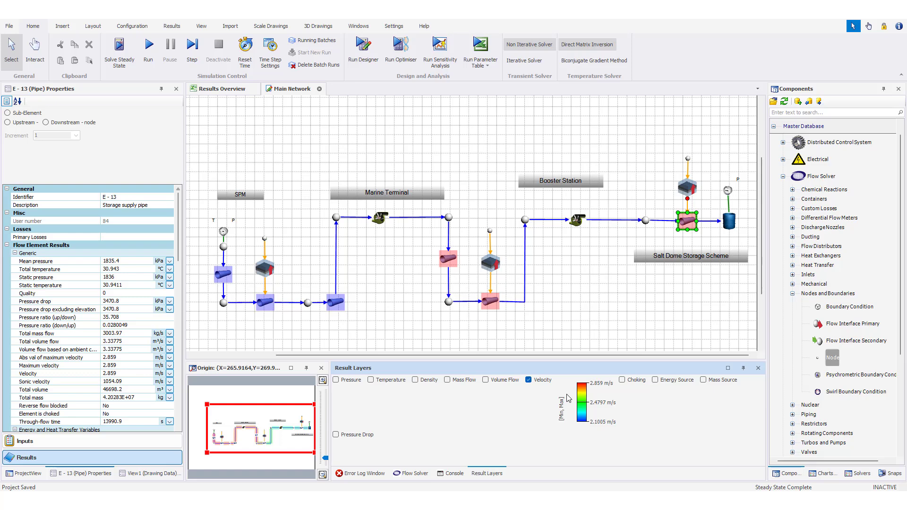
click(559, 308)
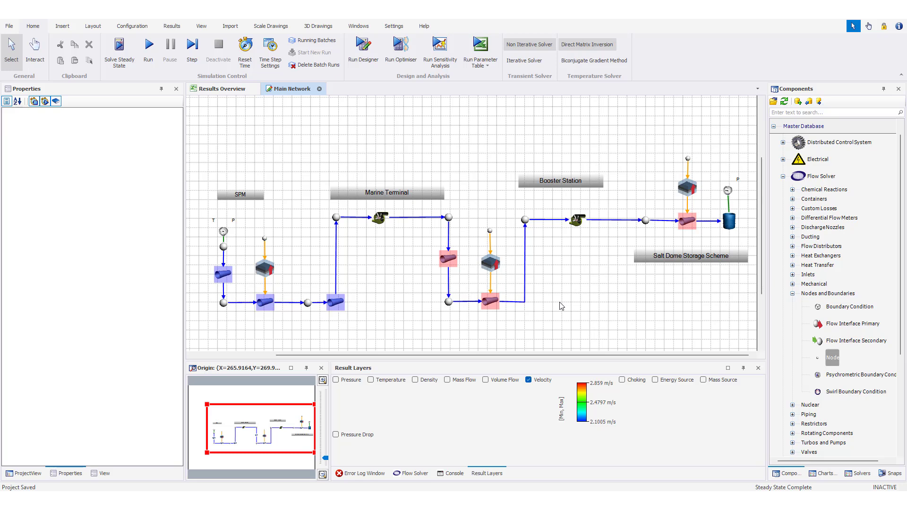
- Review the inputs of the SPM pipe's heat transfer element and read the salt dome reservoir's results with the Temperature layer displayed
click(270, 267)
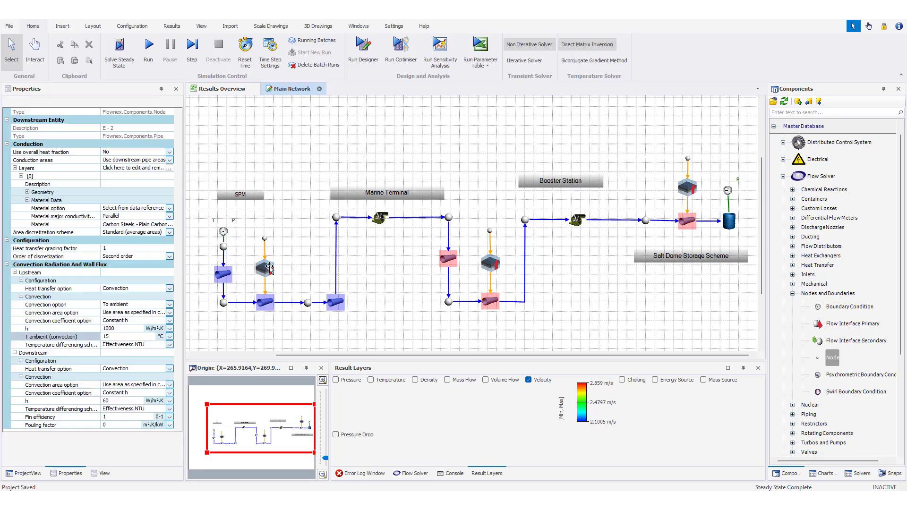
click(307, 263)
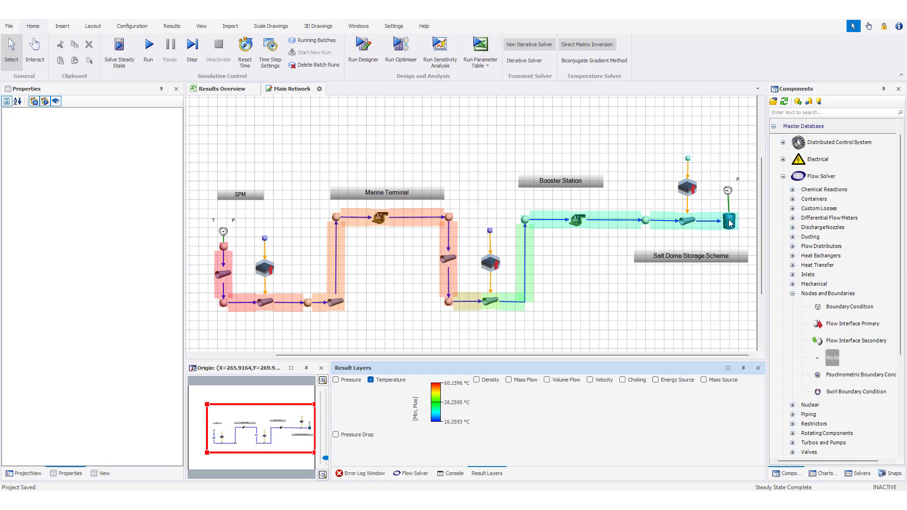
mouse_move(731, 223)
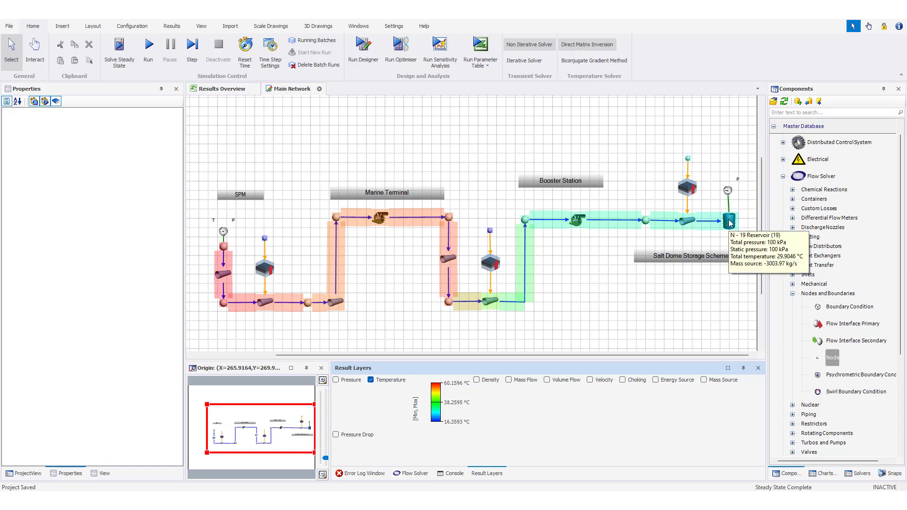